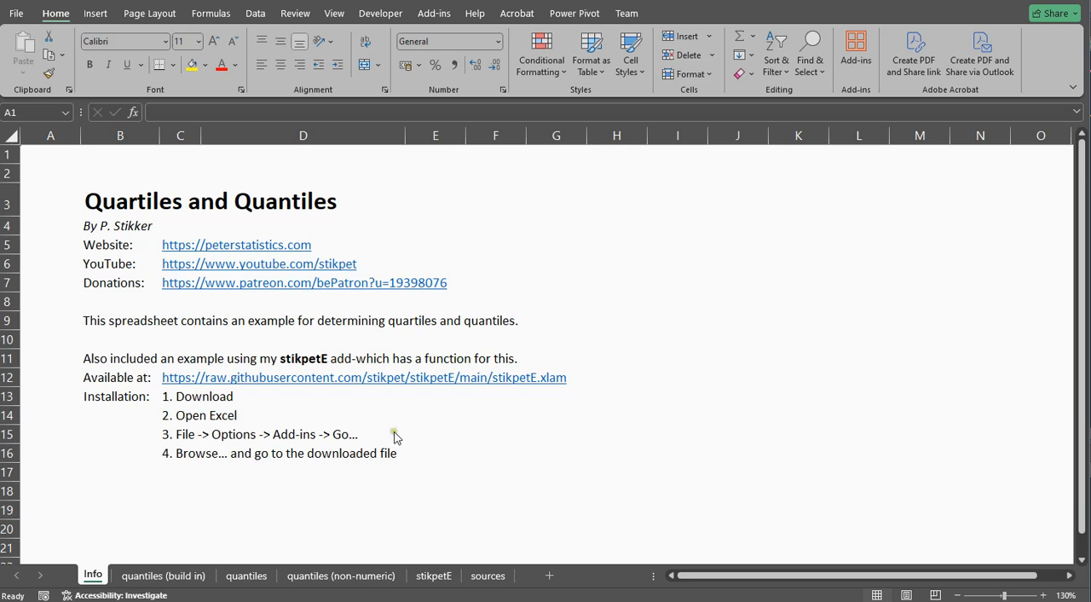
# Switch to the 'quantiles (build in)' worksheet
pyautogui.click(184, 577)
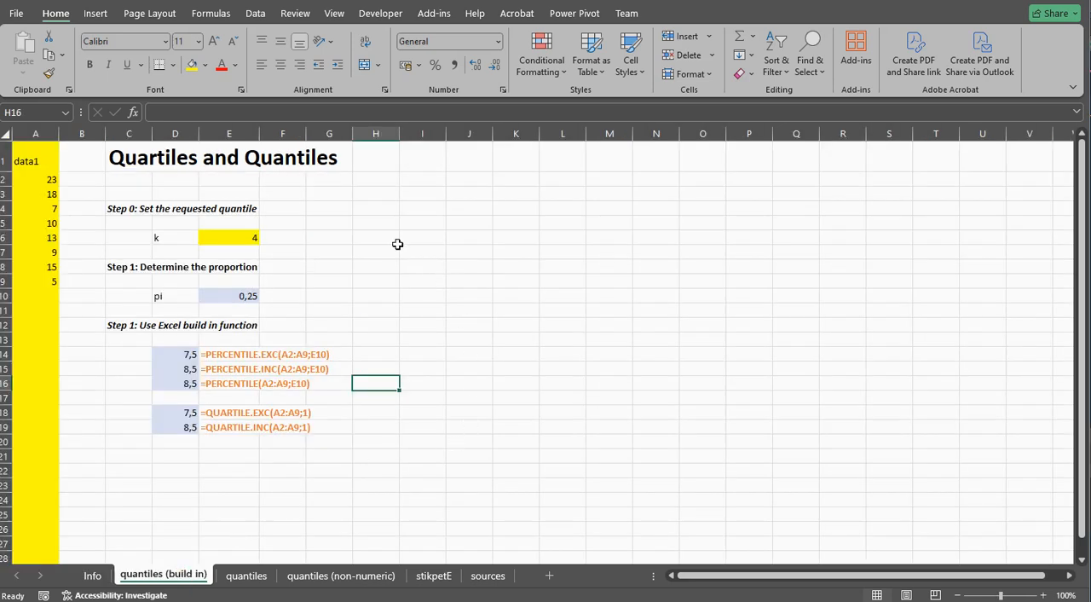
pyautogui.click(37, 179)
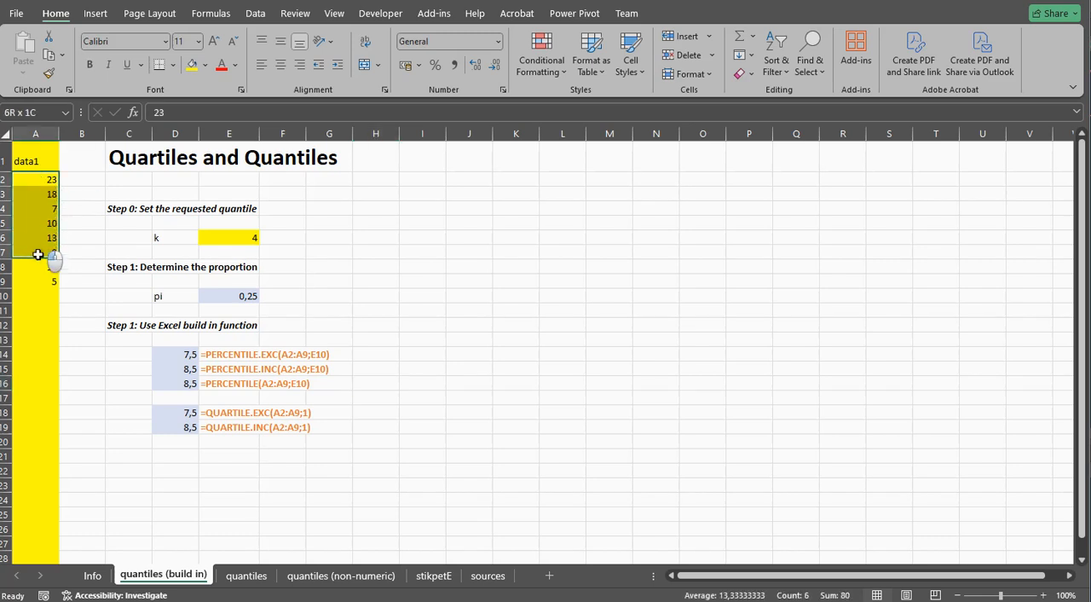
pyautogui.moveTo(38, 179); pyautogui.dragTo(39, 281)
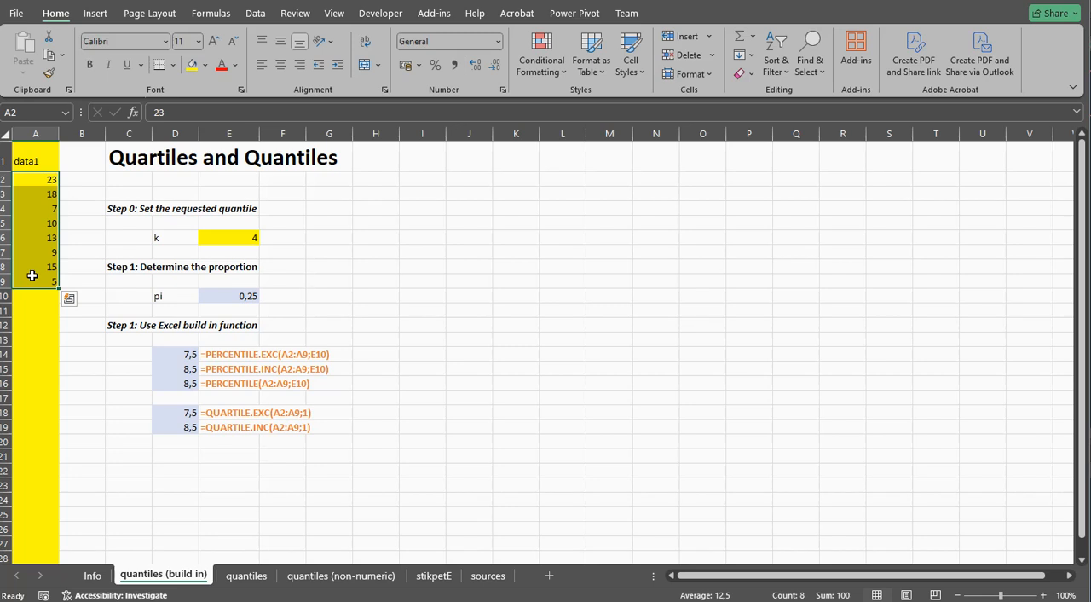
pyautogui.click(221, 238)
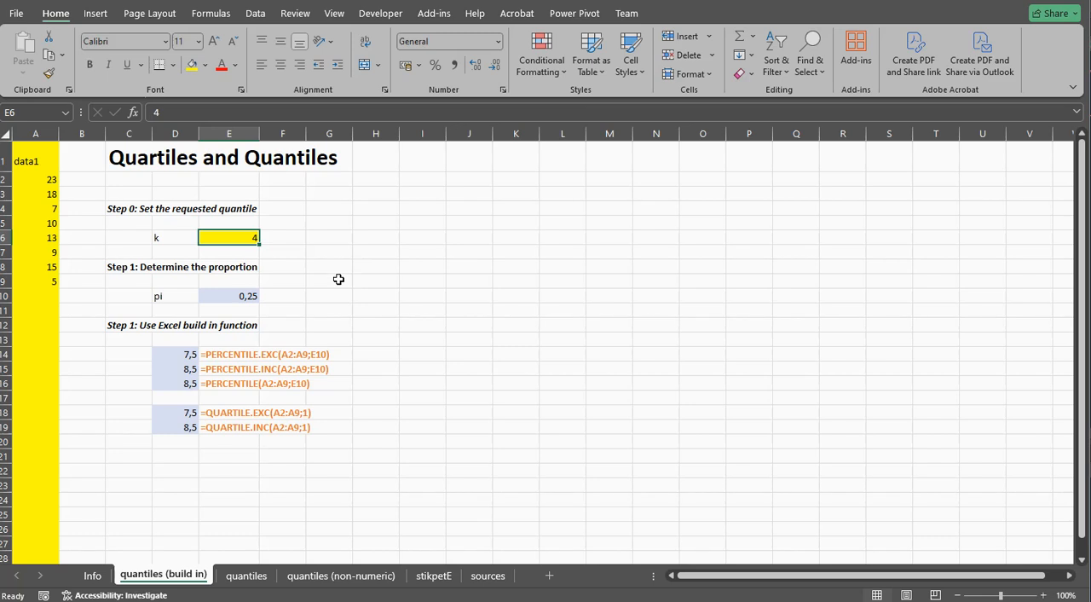
# Try quantile k as 5, 10 and 100 in E6, watching pi = 1/k and PERCENTILE.EXC hit #NUM!
pyautogui.click(240, 296)
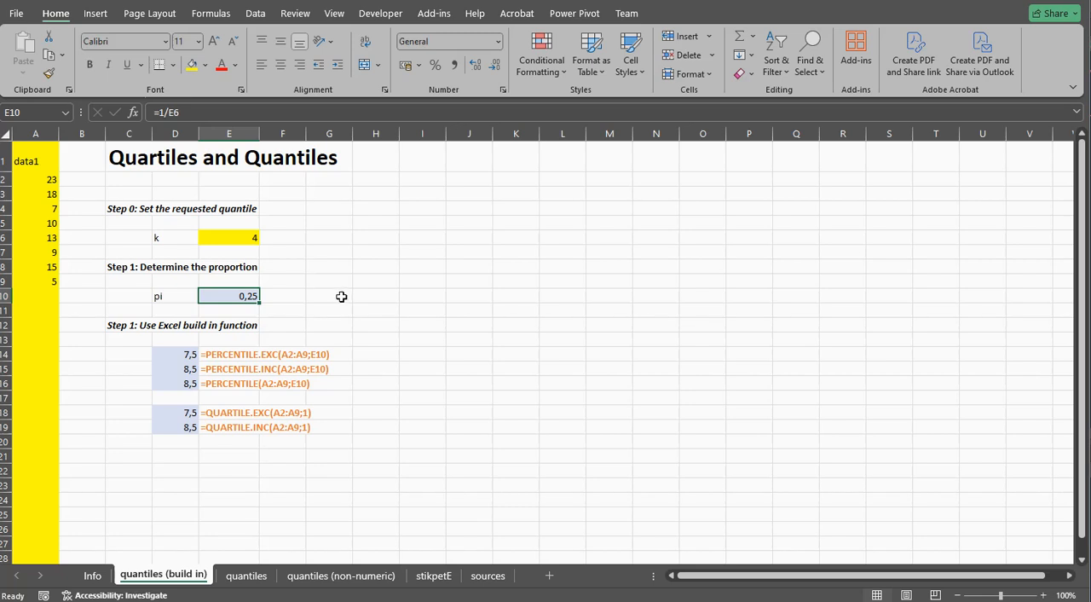
pyautogui.click(224, 236)
pyautogui.write('5')
pyautogui.press('Return')
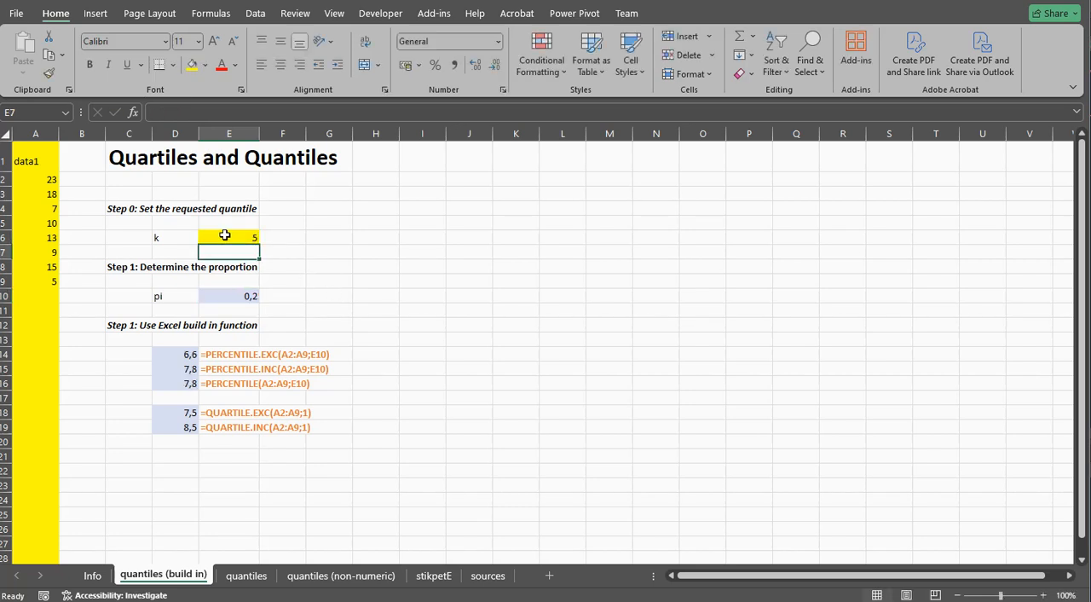
pyautogui.click(224, 235)
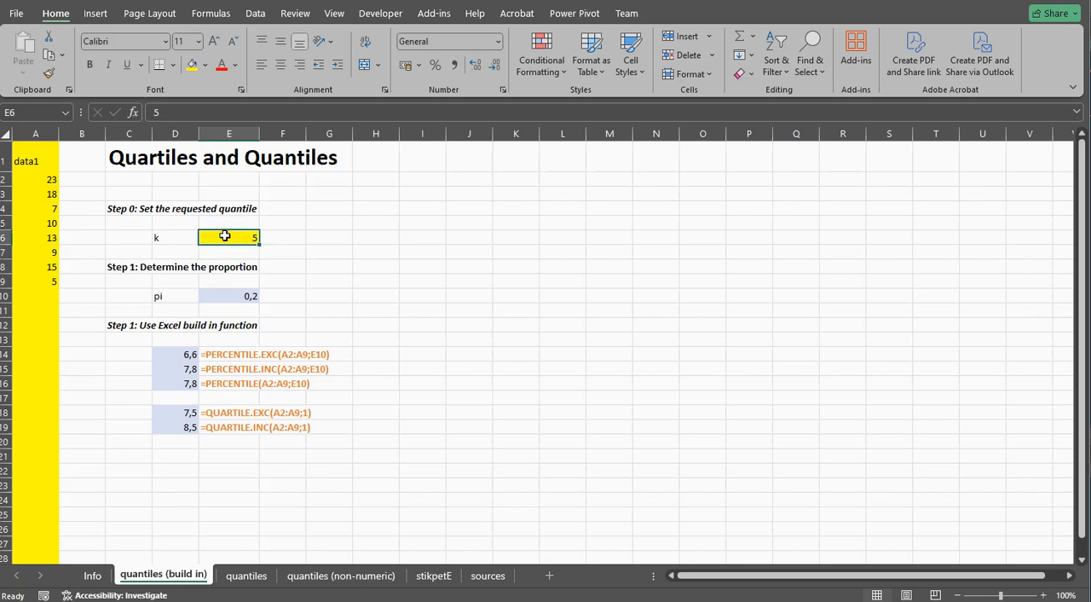
pyautogui.write('10')
pyautogui.press('Return')
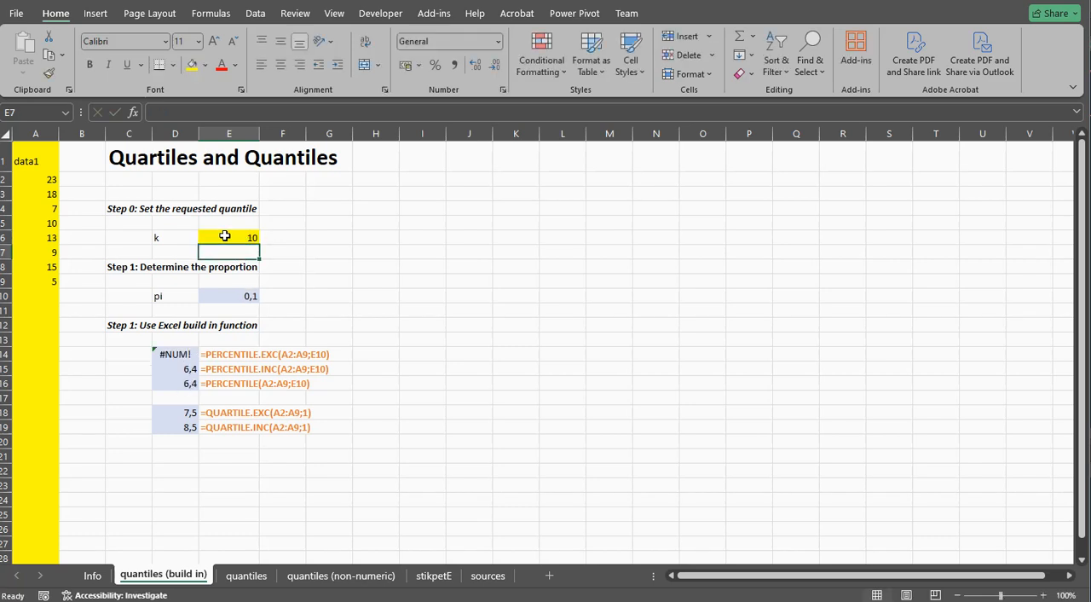
pyautogui.click(224, 236)
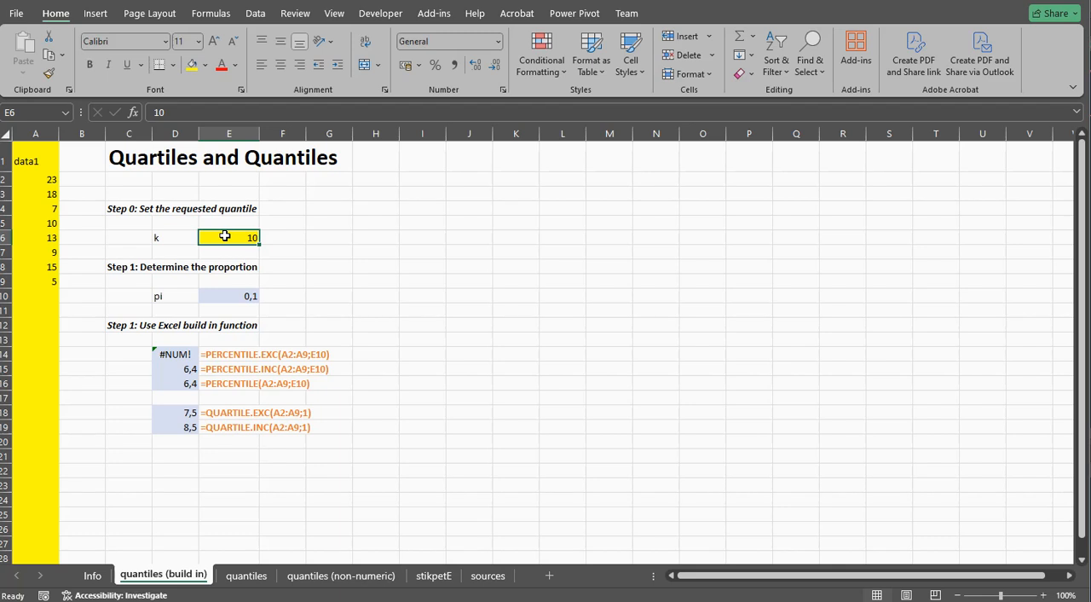
pyautogui.write('100')
pyautogui.press('Return')
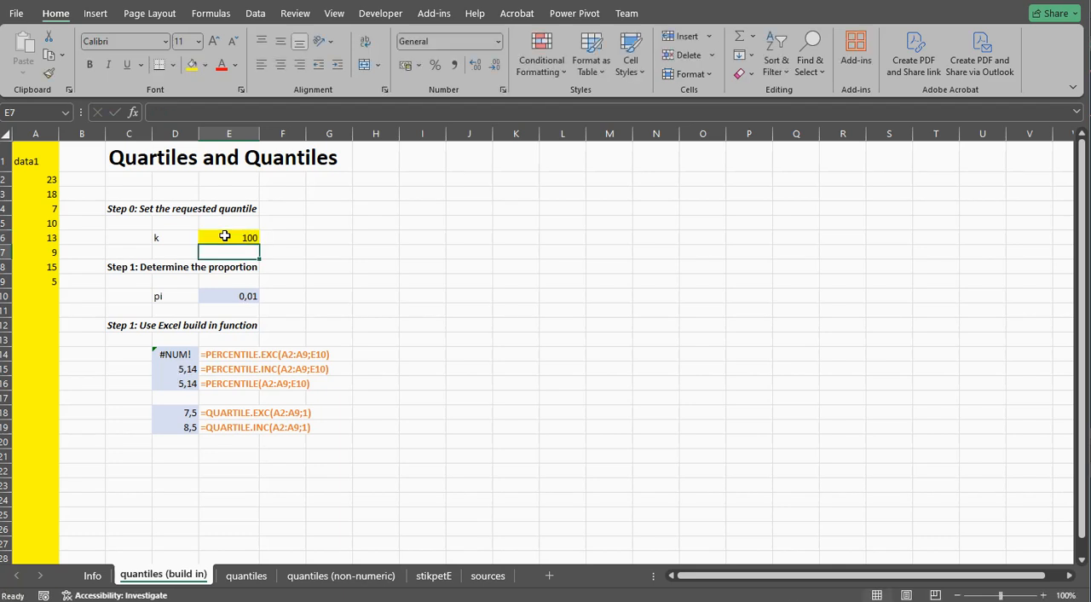
pyautogui.click(226, 281)
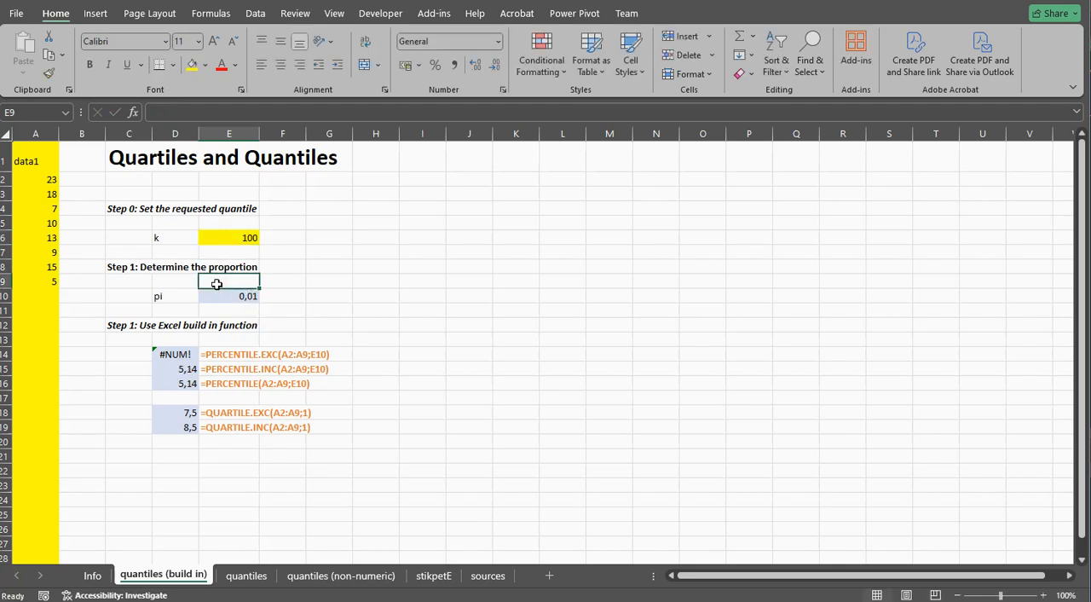
pyautogui.write('1')
# Enter 1 in E9, make pi =1/E6*E9, and reset k to 4 so pi is 0,25
pyautogui.press('Return')
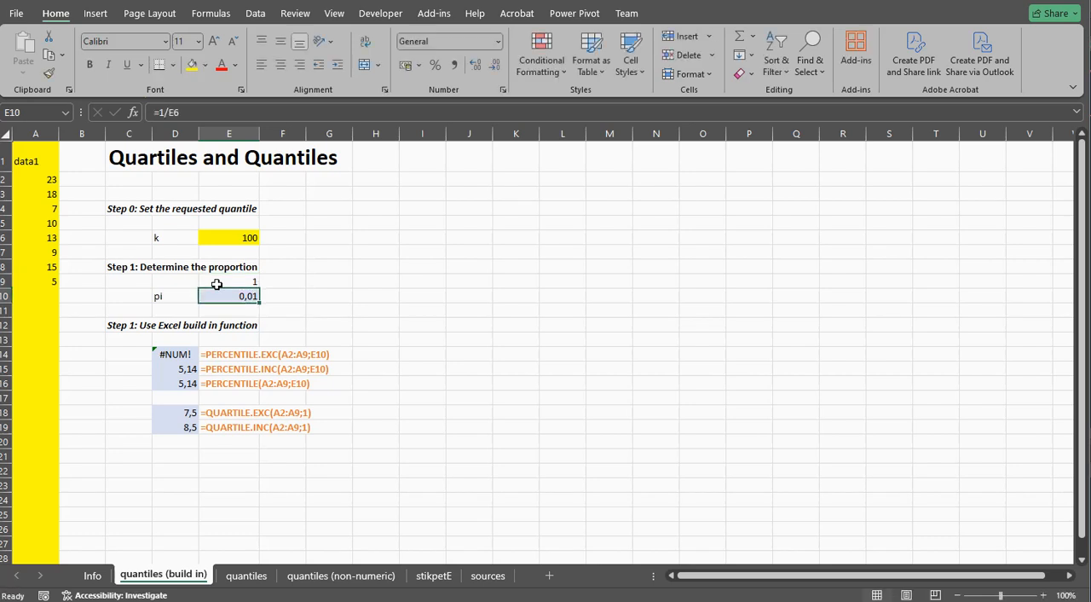
pyautogui.press('F2')
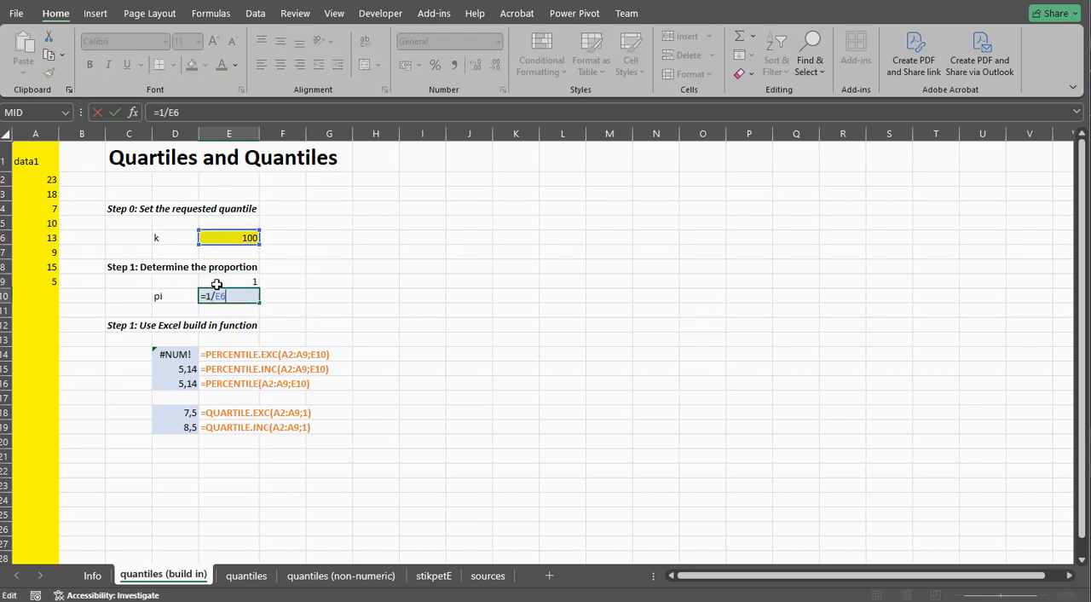
pyautogui.write('*')
pyautogui.click(217, 284)
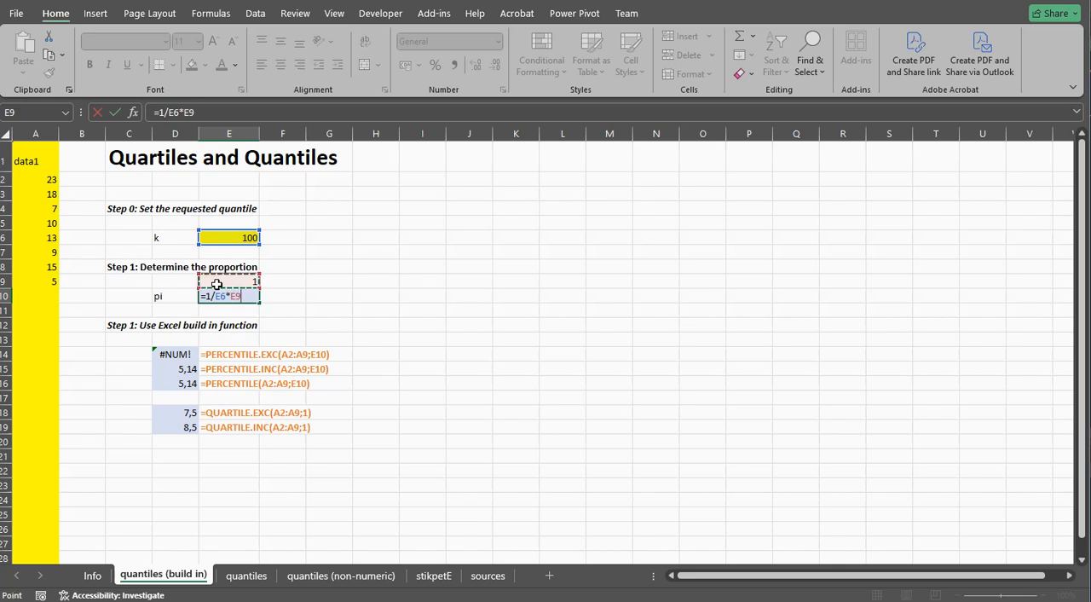
pyautogui.press('Return')
pyautogui.click(216, 284)
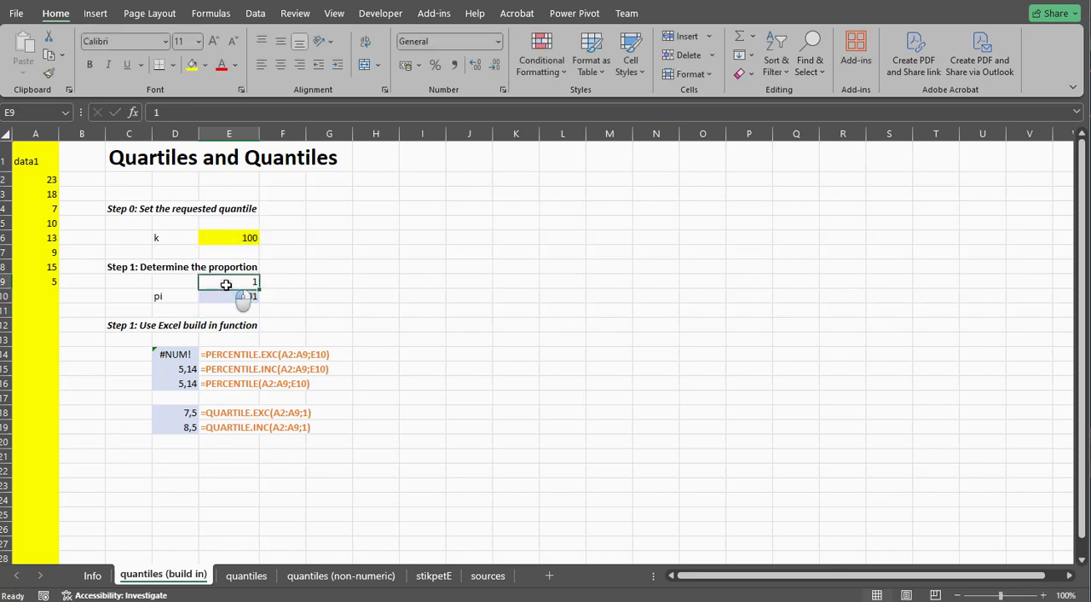
pyautogui.click(227, 240)
pyautogui.write('4')
pyautogui.press('Return')
# Fill E9 yellow as an input and copy the FORMULATEXT display from E14 into F10 beside pi
pyautogui.press('Down')
pyautogui.press('Down')
pyautogui.press('Down')
pyautogui.press('Up')
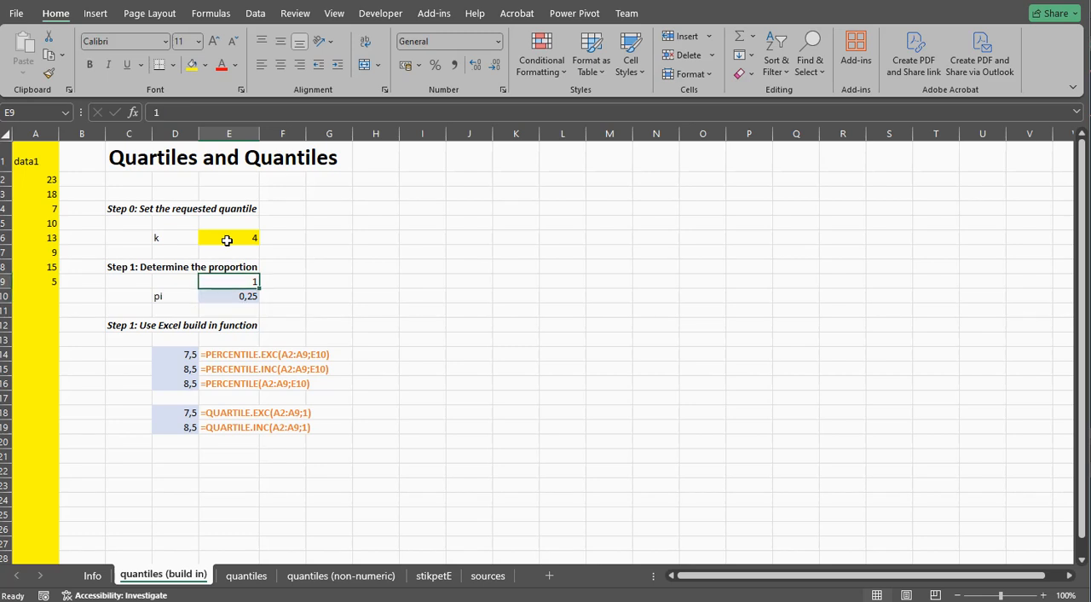
pyautogui.click(191, 64)
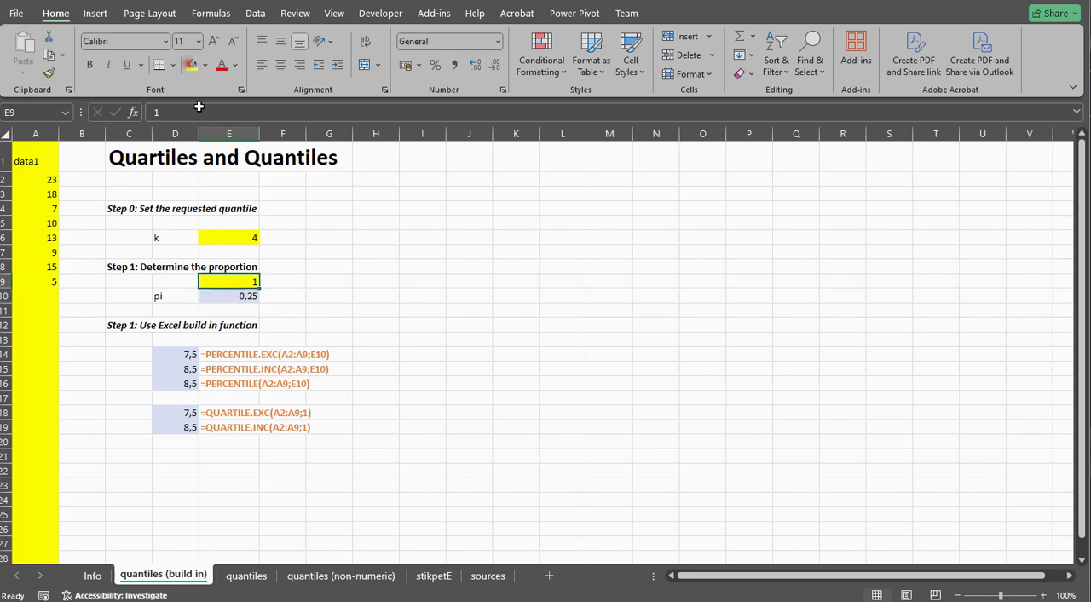
pyautogui.click(227, 351)
pyautogui.hotkey('ctrl', 'c')
pyautogui.click(278, 296)
pyautogui.hotkey('ctrl', 'v')
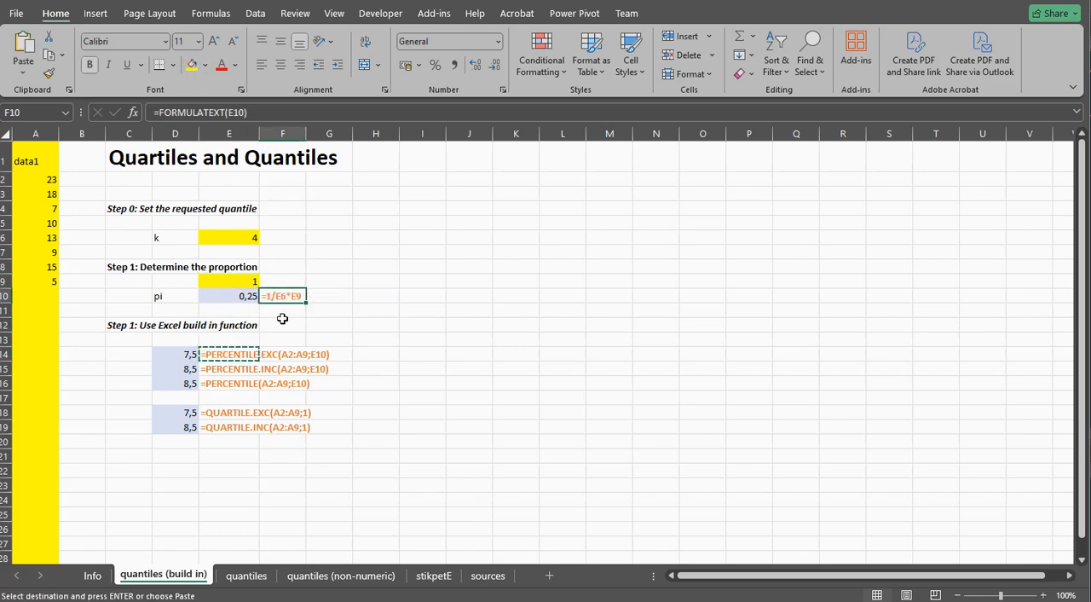
pyautogui.click(282, 318)
pyautogui.press('Escape')
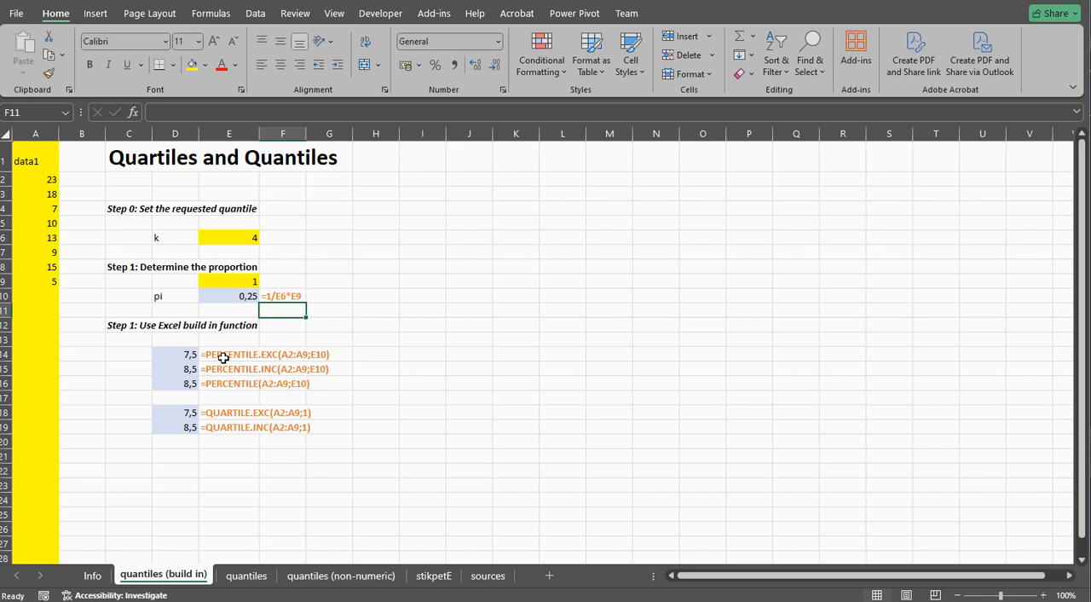
pyautogui.click(225, 357)
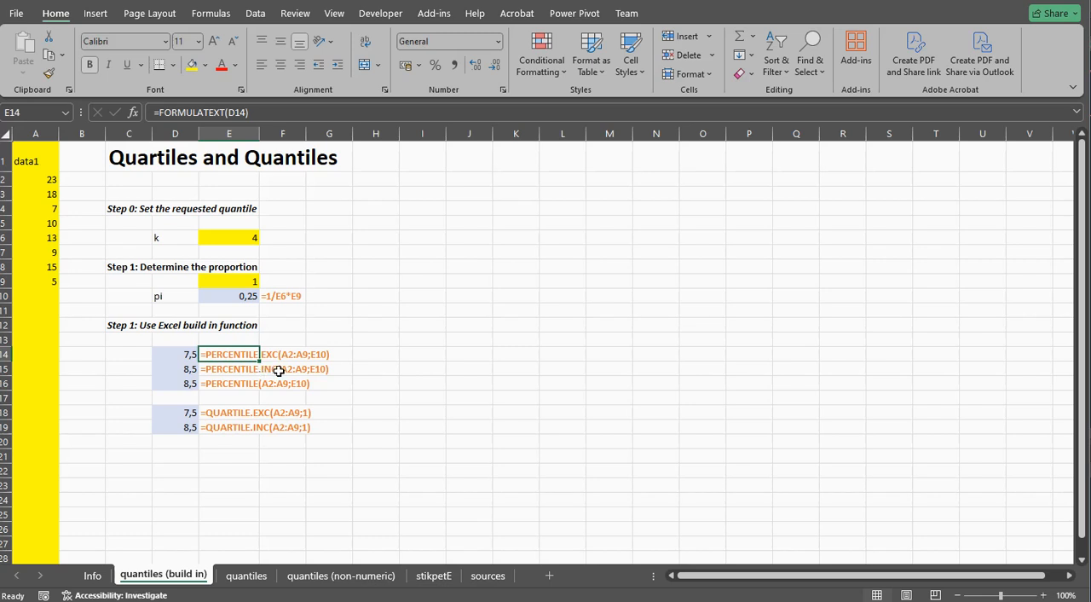
pyautogui.click(231, 383)
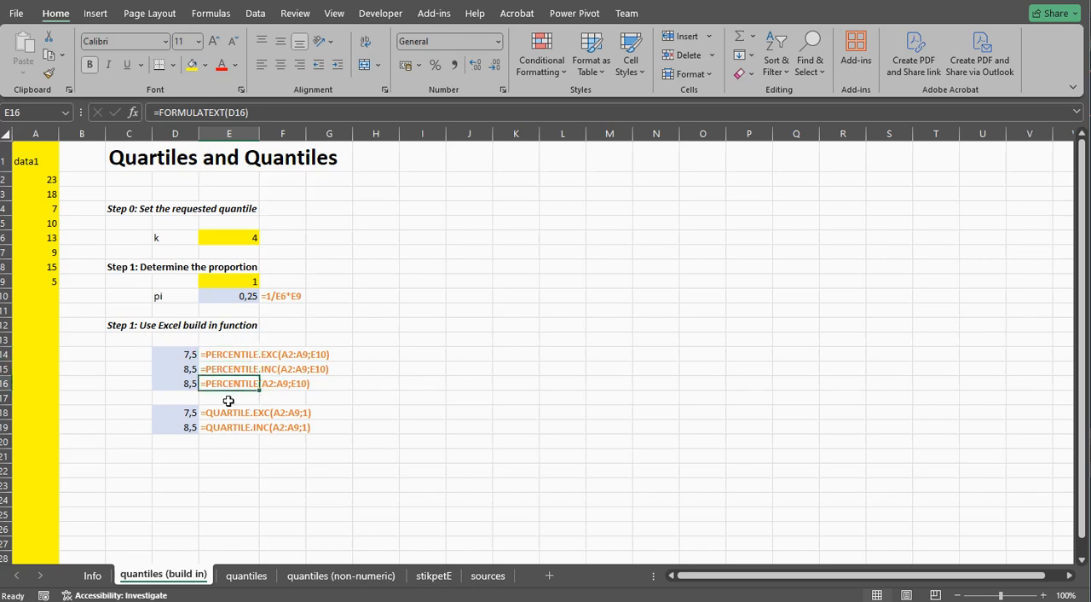
pyautogui.click(228, 400)
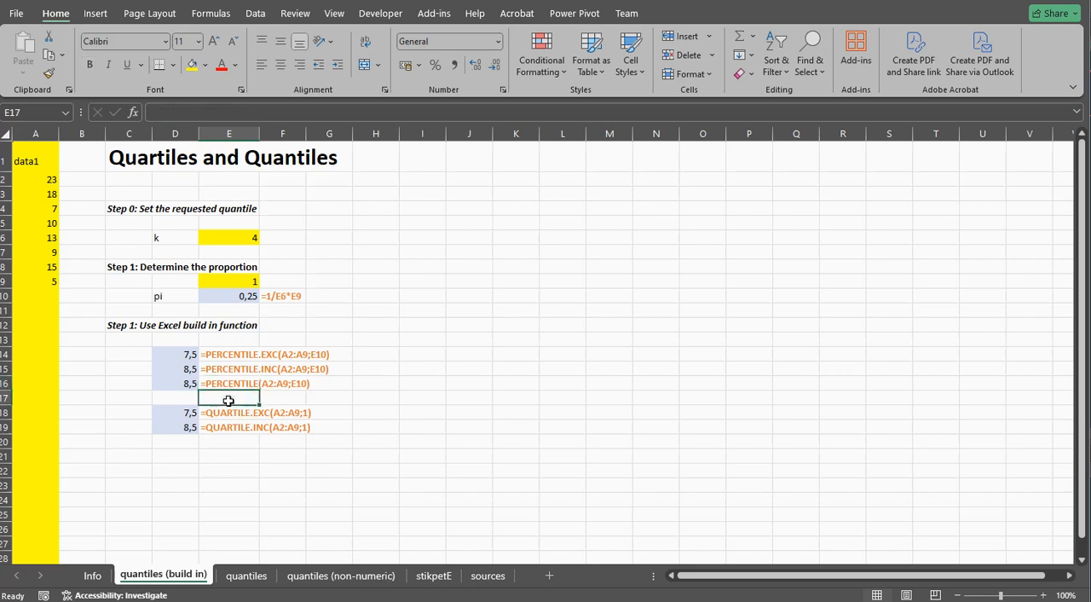
pyautogui.click(185, 358)
pyautogui.press('Down')
pyautogui.press('Down')
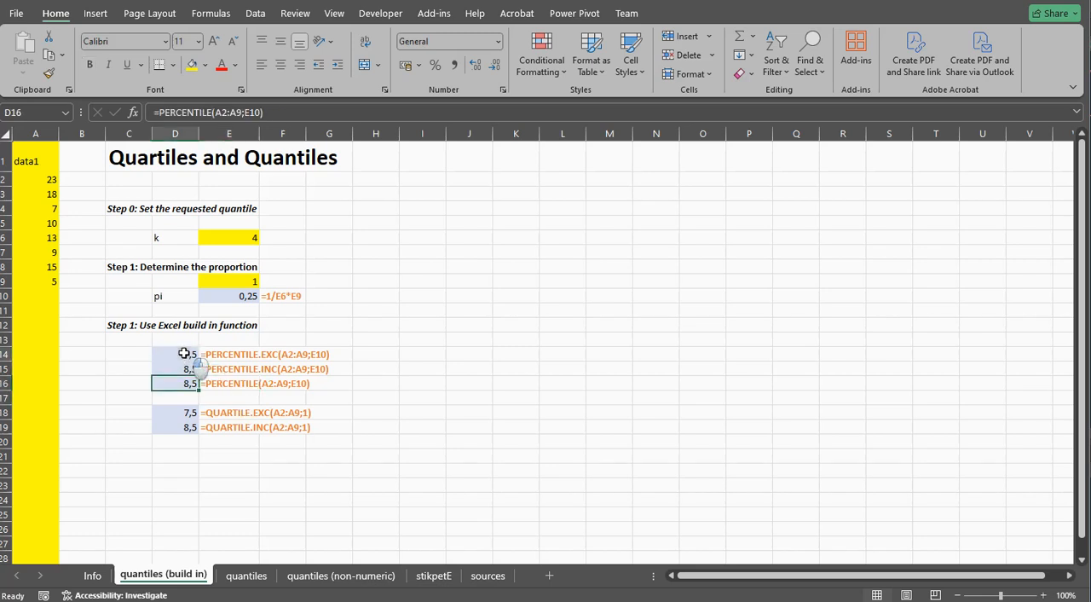
pyautogui.doubleClick(184, 359)
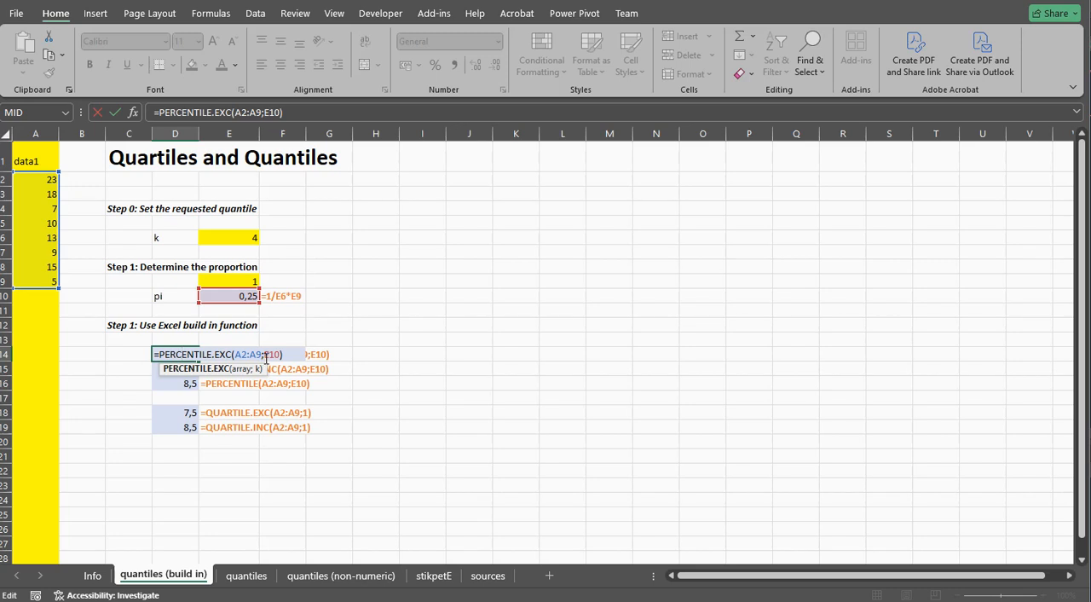
pyautogui.doubleClick(272, 354)
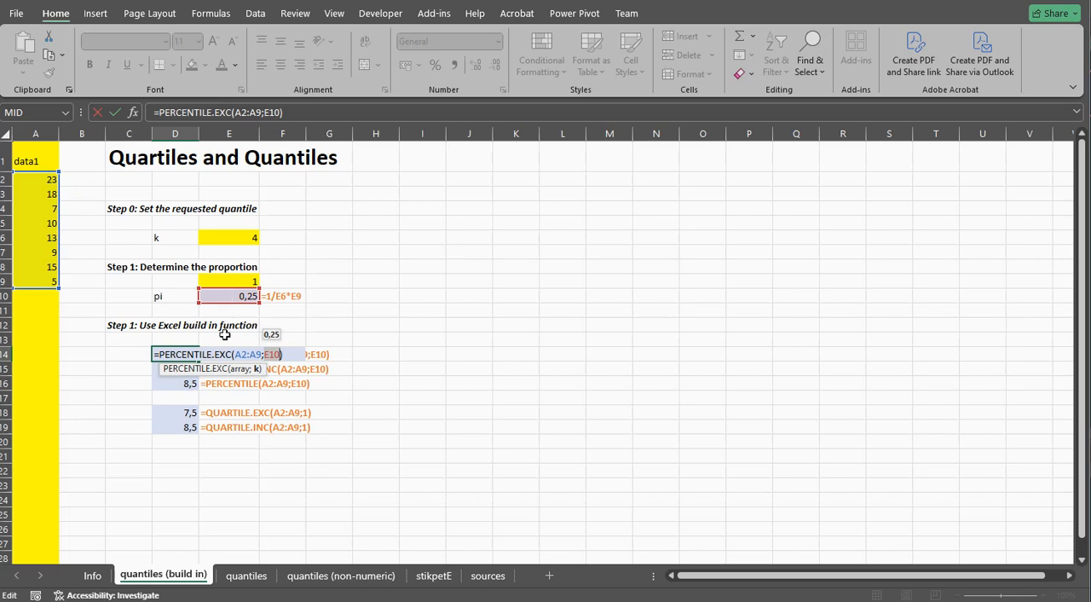
pyautogui.press('Return')
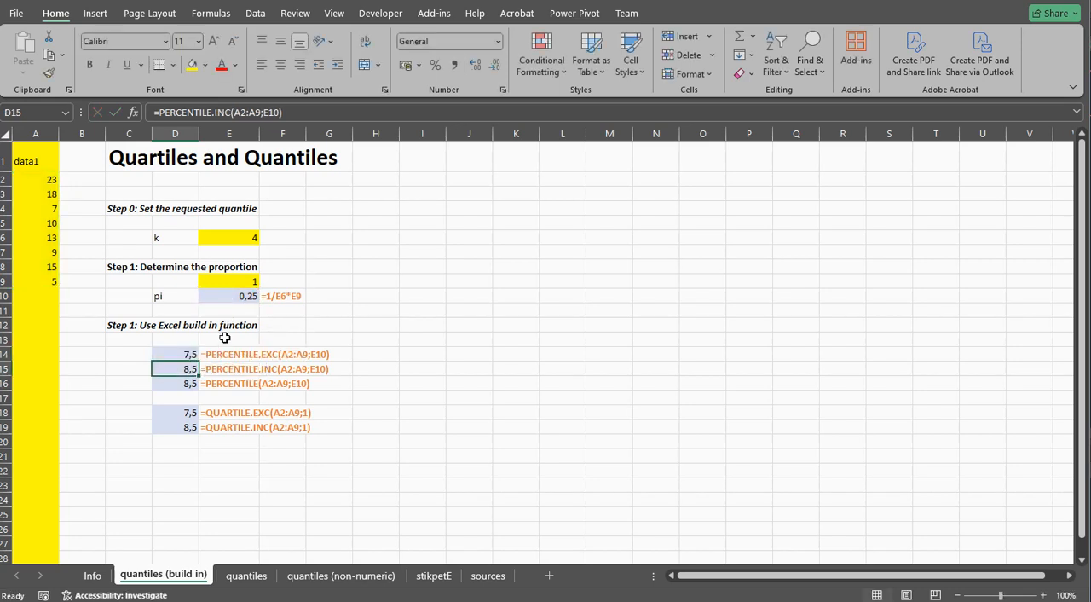
# Try QUARTILE.EXC in D18 with quart 0 and 4, both returning #NUM!
pyautogui.click(179, 412)
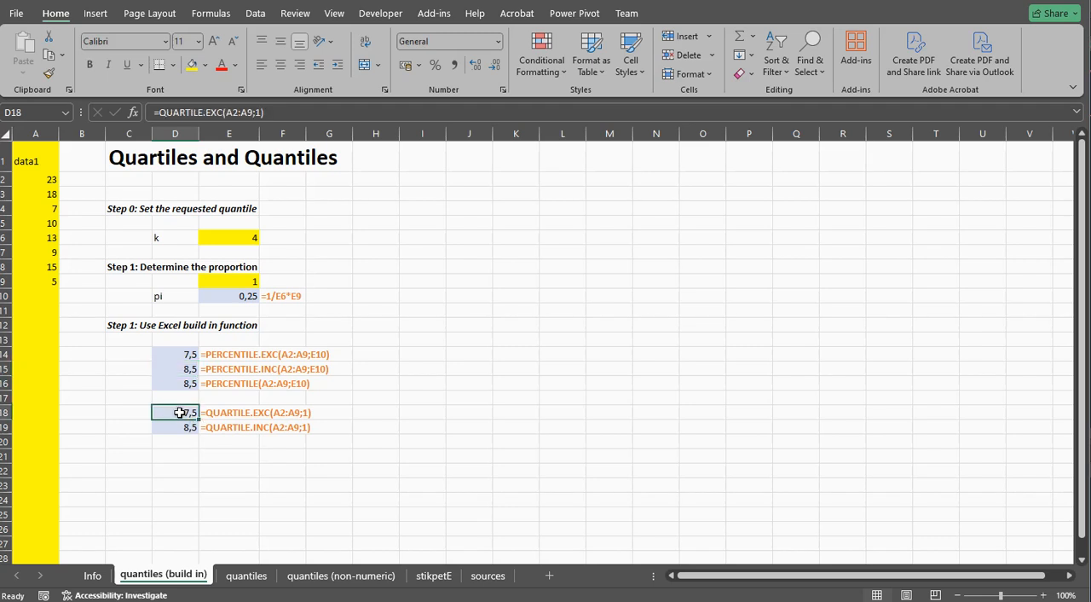
pyautogui.doubleClick(179, 413)
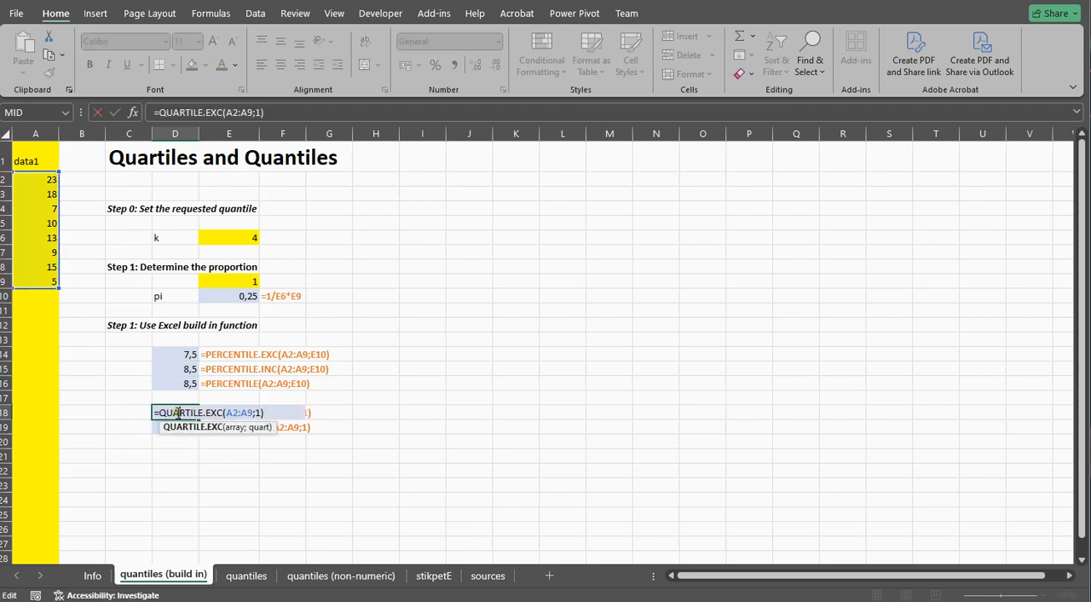
pyautogui.doubleClick(258, 413)
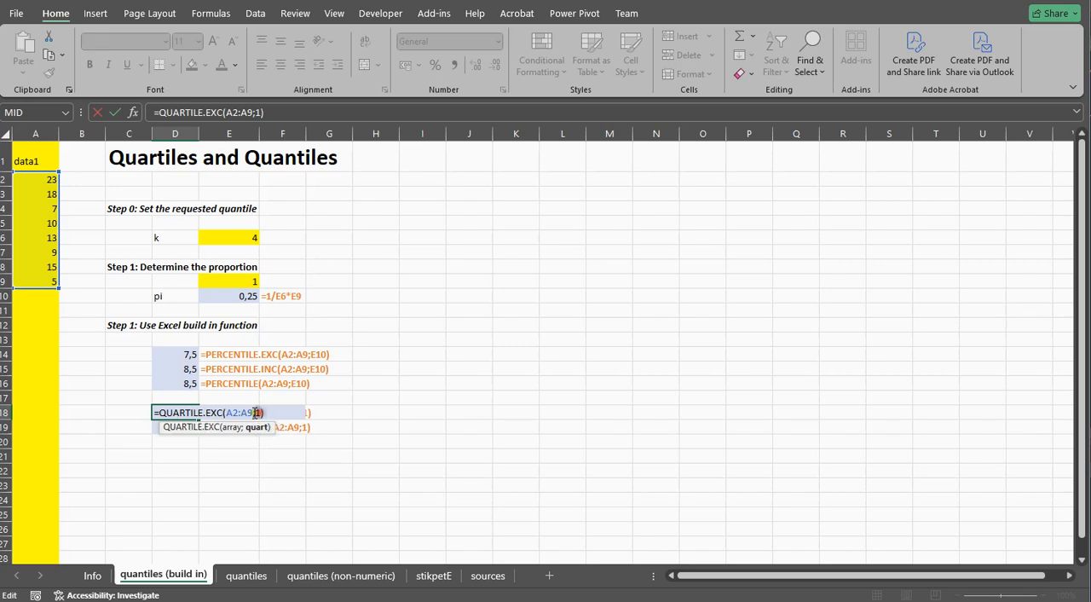
pyautogui.write('0')
pyautogui.press('Return')
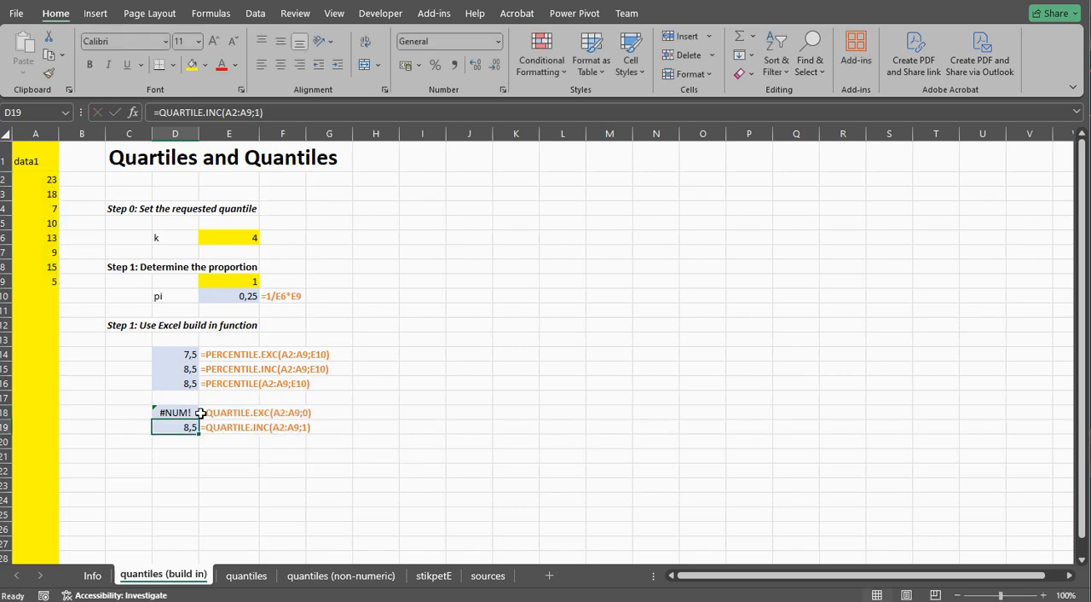
pyautogui.doubleClick(192, 413)
pyautogui.doubleClick(258, 413)
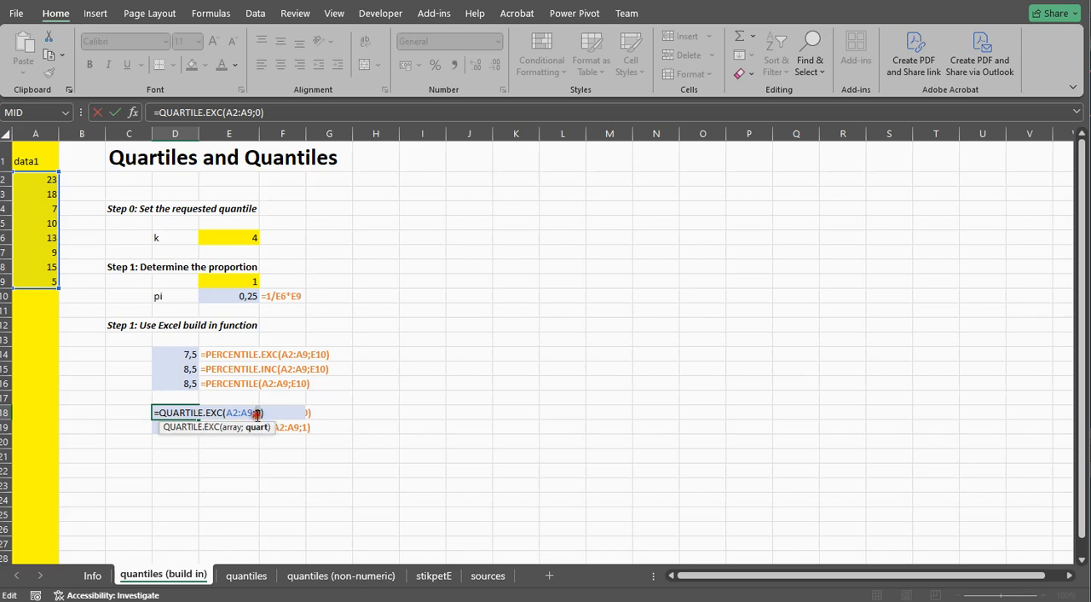
pyautogui.write('4')
pyautogui.press('Return')
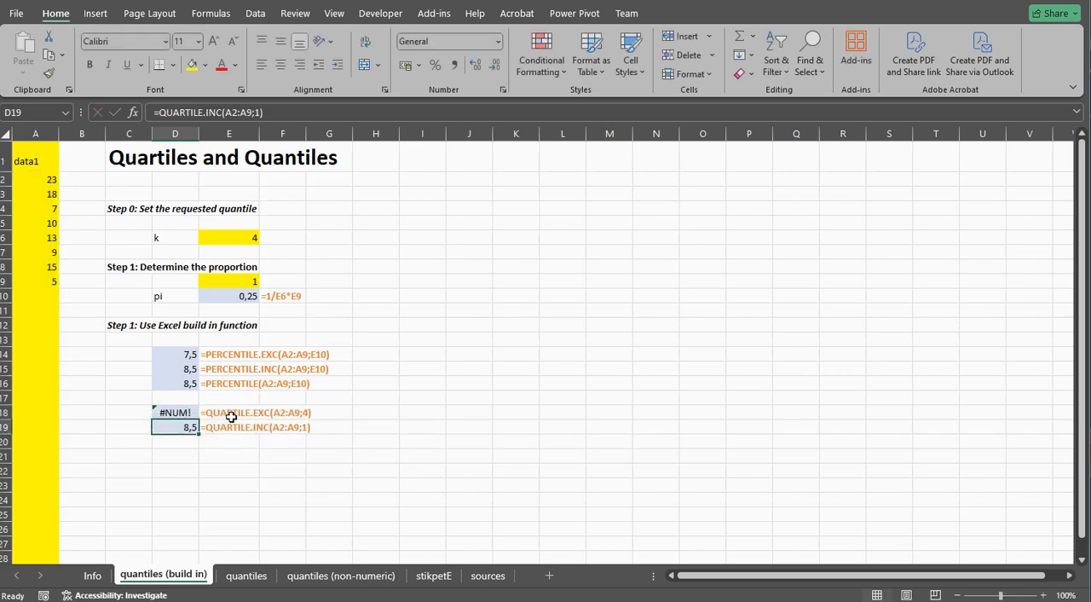
# Set D18's QUARTILE.EXC quart argument to 3 so it returns 17,25
pyautogui.click(188, 416)
pyautogui.doubleClick(188, 416)
pyautogui.doubleClick(258, 413)
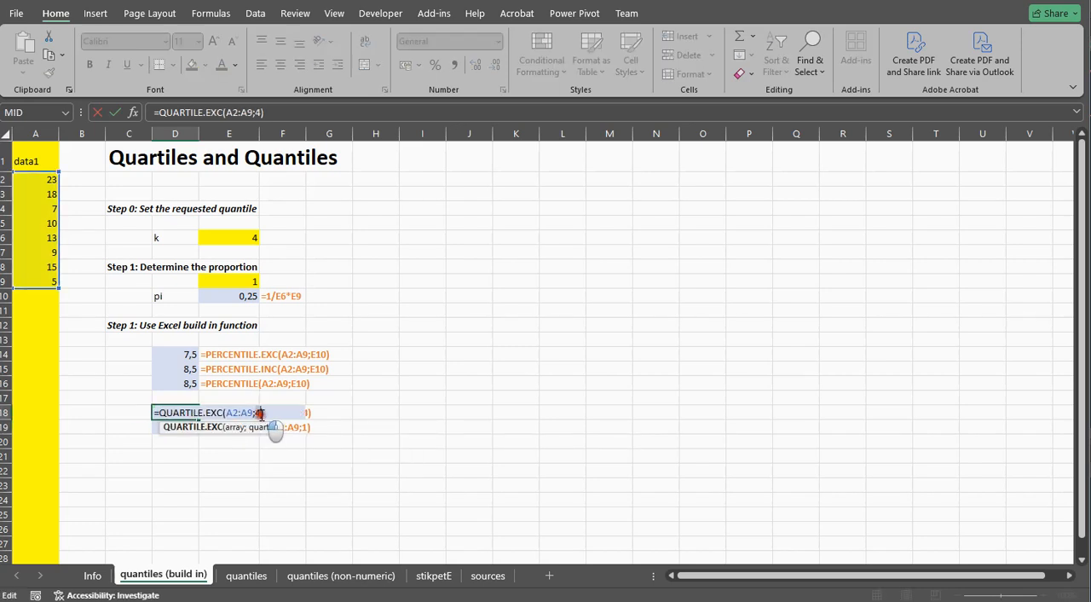
pyautogui.write('3')
pyautogui.press('Return')
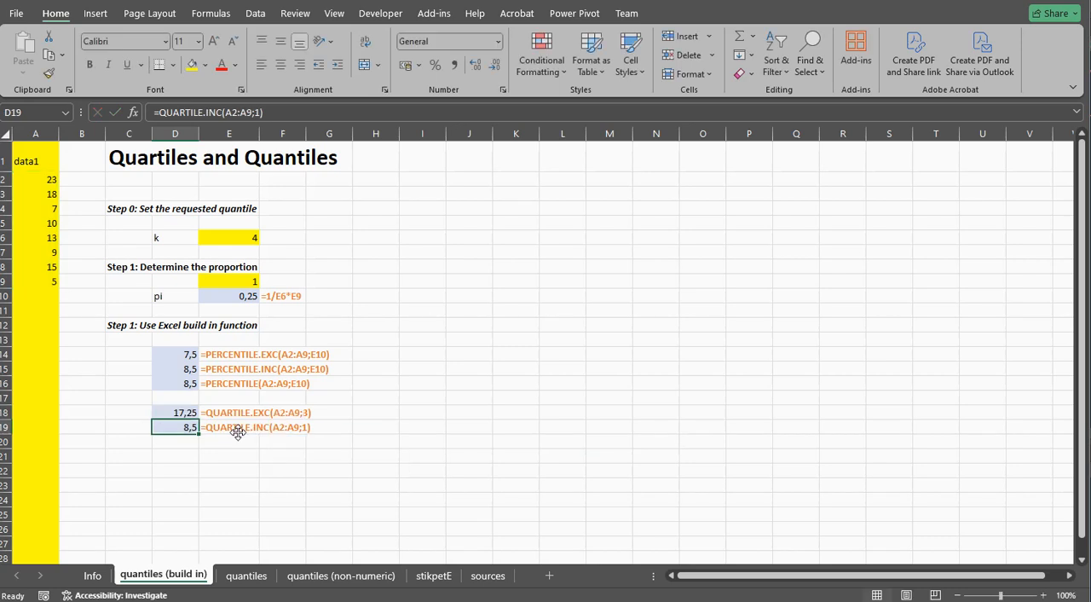
# Set the requested quantile number in E9 to 3 and compare D18's QUARTILE.EXC with D19
pyautogui.click(230, 279)
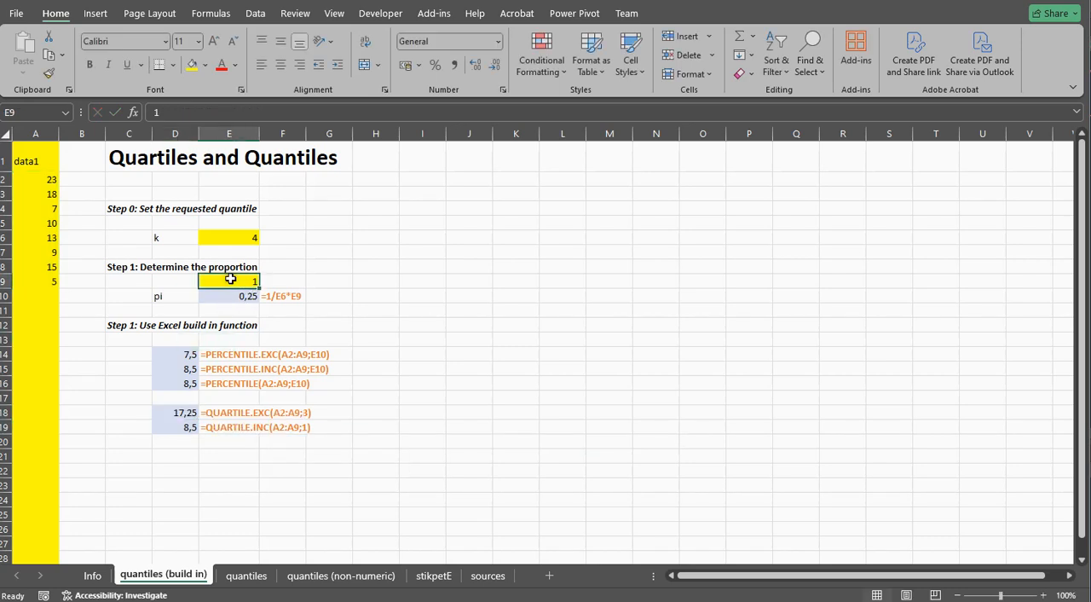
pyautogui.write('3')
pyautogui.press('Return')
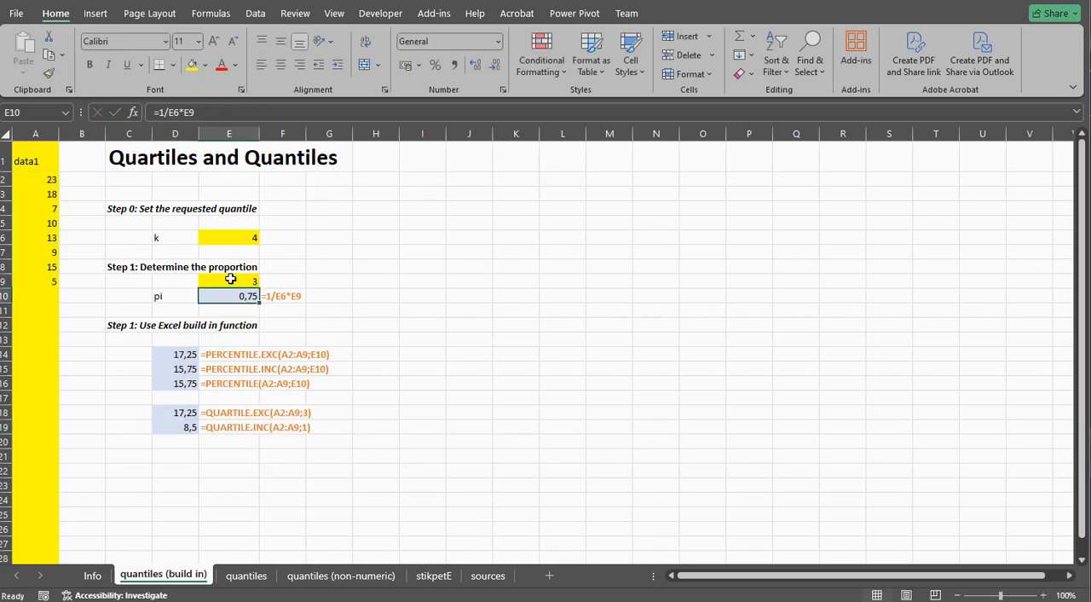
pyautogui.click(172, 416)
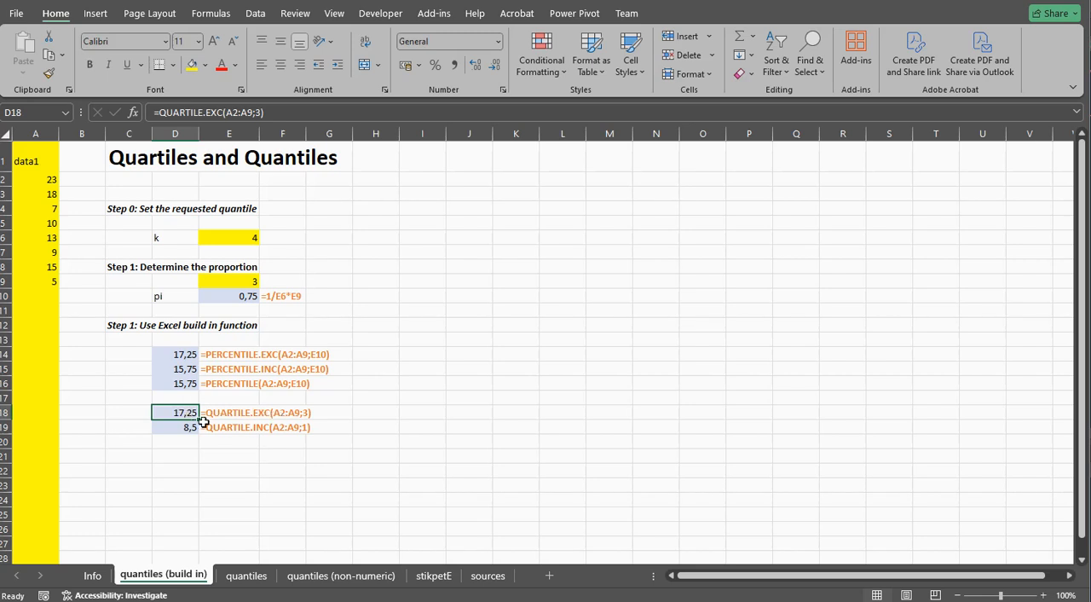
pyautogui.click(183, 428)
# Change D19 to =QUARTILE.INC(A2:A9;3), returning 15,75 like PERCENTILE.INC in D15
pyautogui.doubleClick(182, 428)
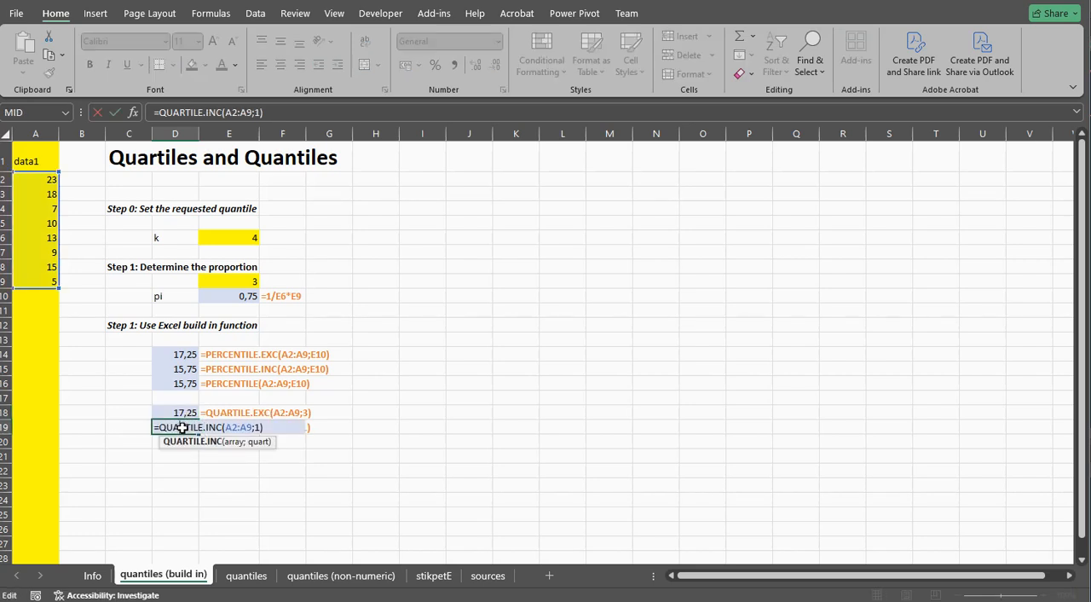
pyautogui.click(257, 426)
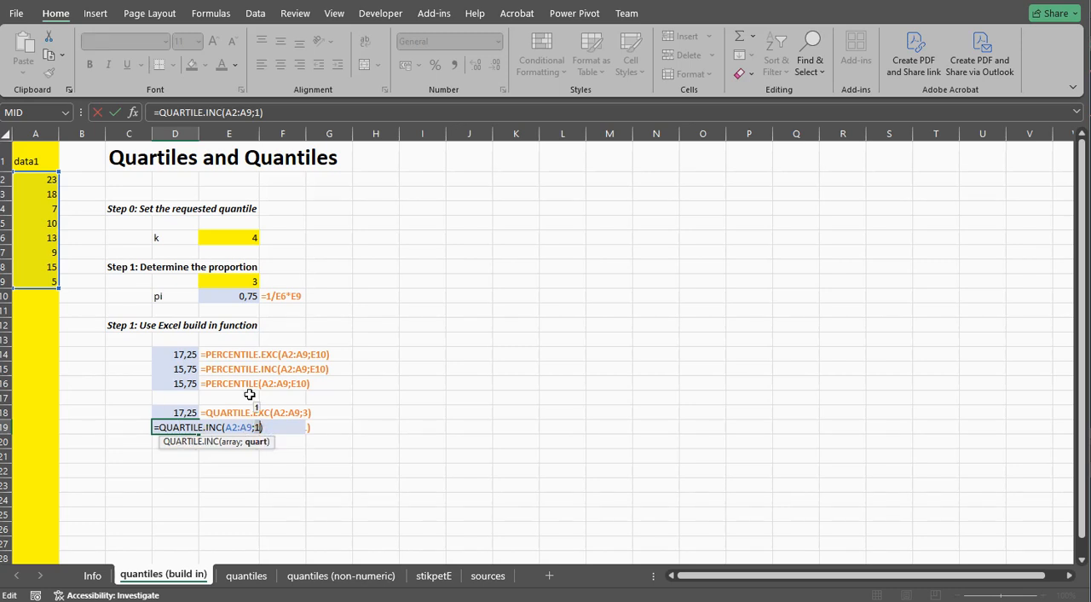
pyautogui.press('BackSpace')
pyautogui.write('3')
pyautogui.press('Return')
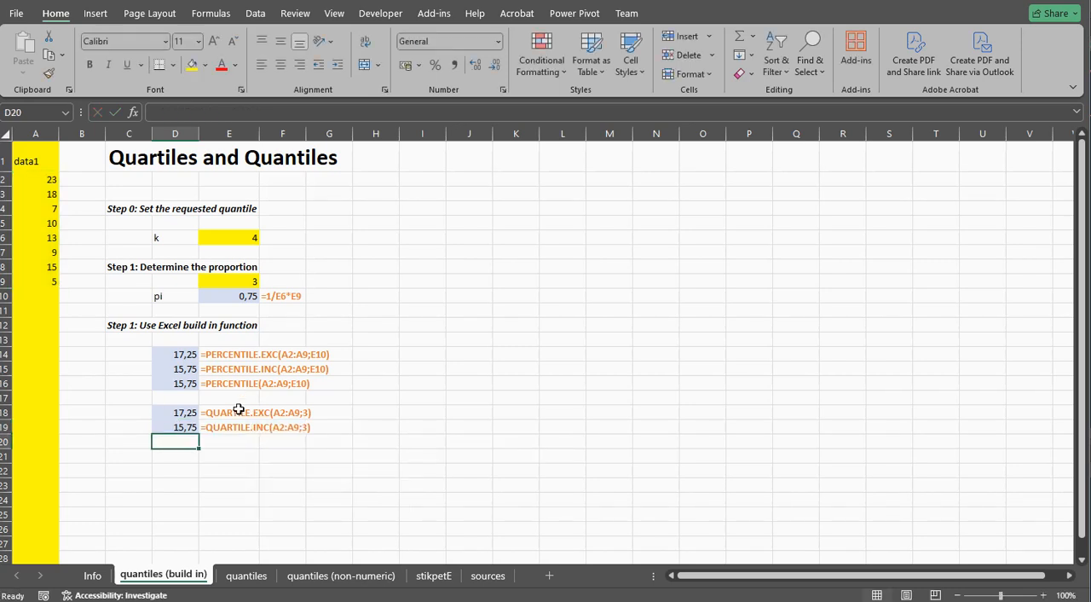
pyautogui.click(177, 371)
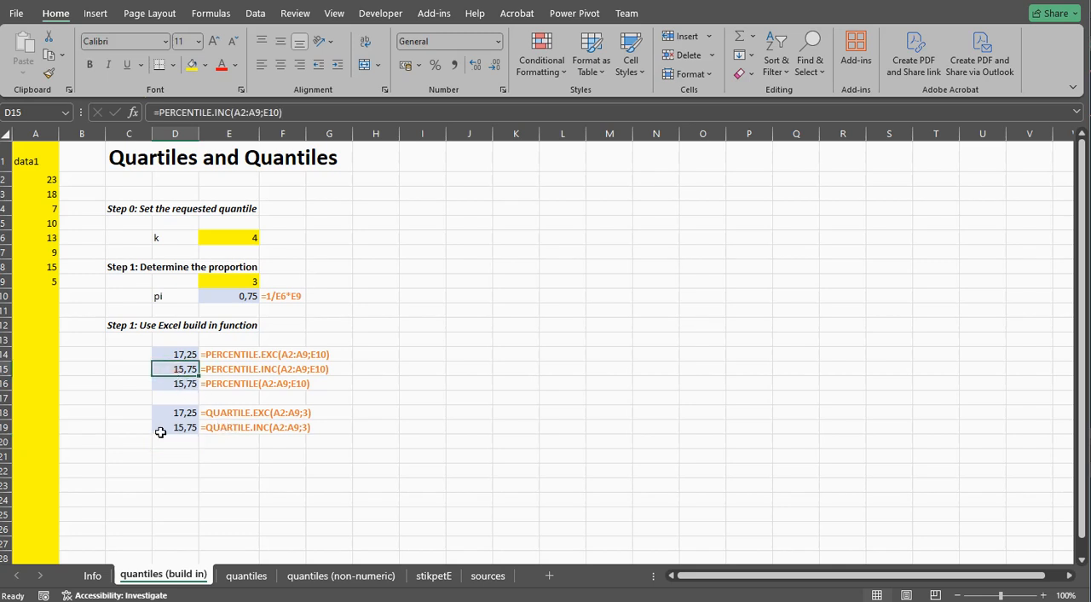
pyautogui.click(223, 441)
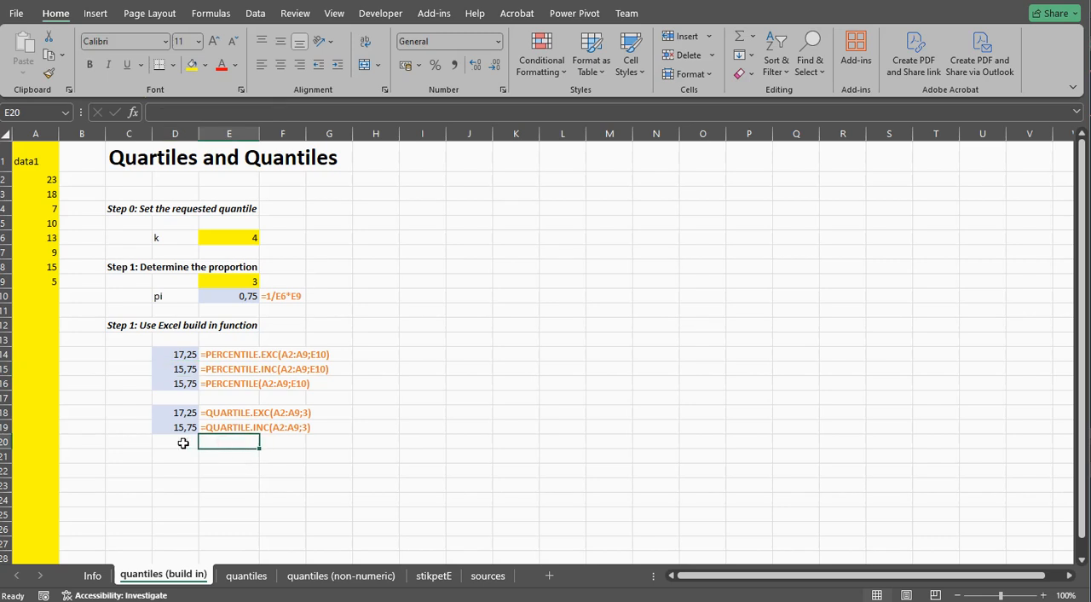
# Enter the legacy =QUARTILE(A2:A9;3) in D20, returning 15,75
pyautogui.click(186, 437)
pyautogui.write('=q')
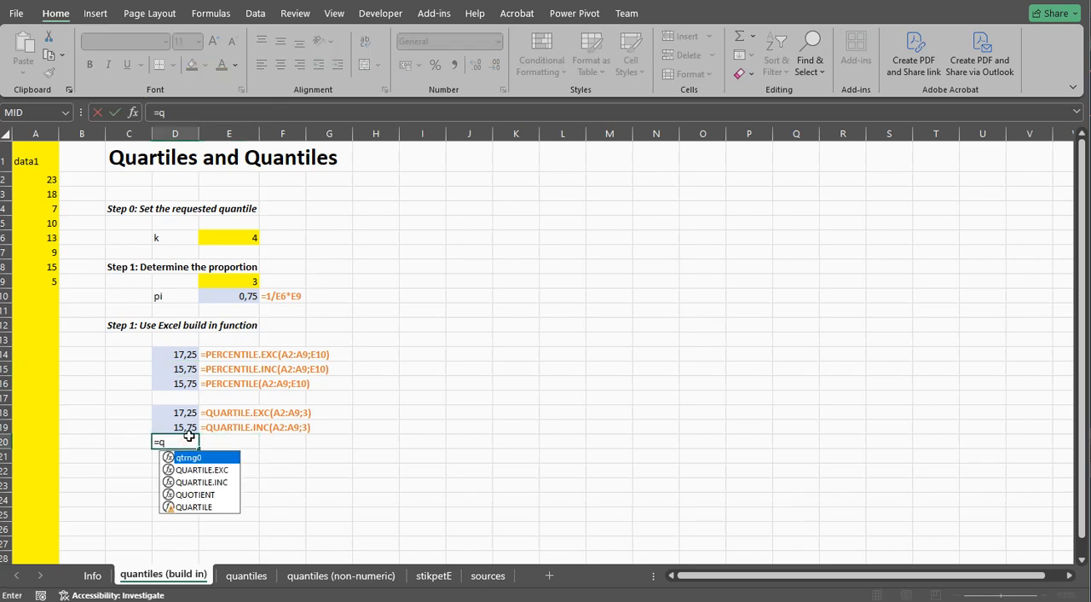
pyautogui.write('uartile(')
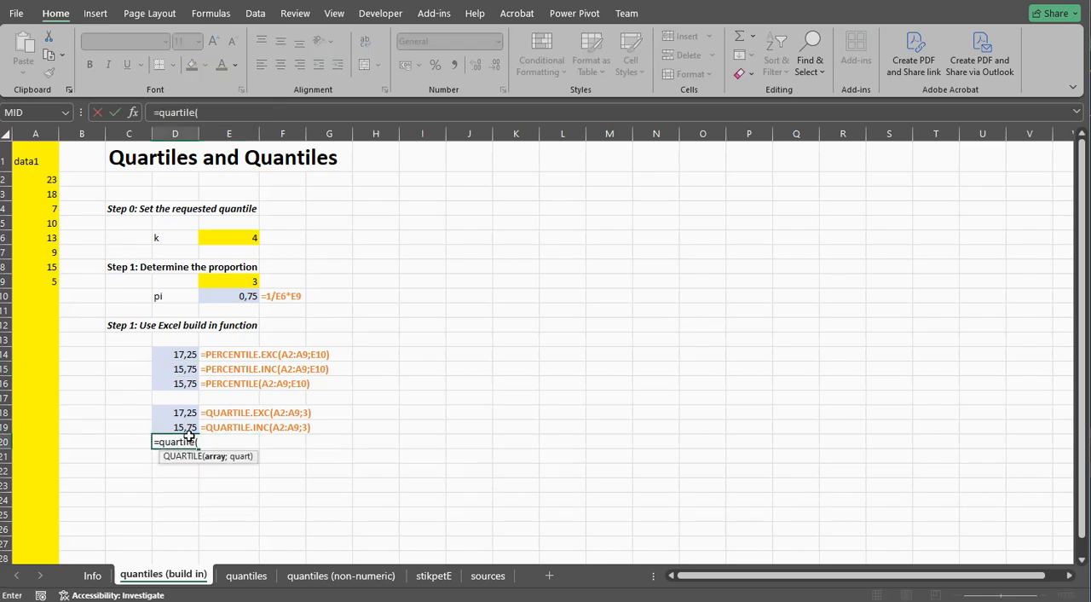
pyautogui.moveTo(36, 180); pyautogui.dragTo(36, 278)
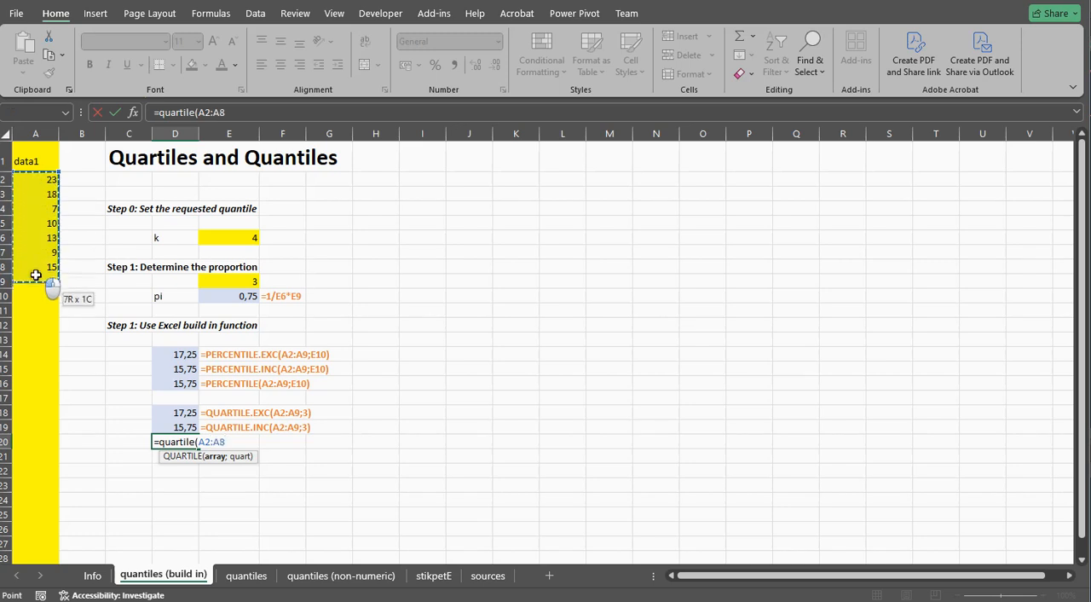
pyautogui.write(';3')
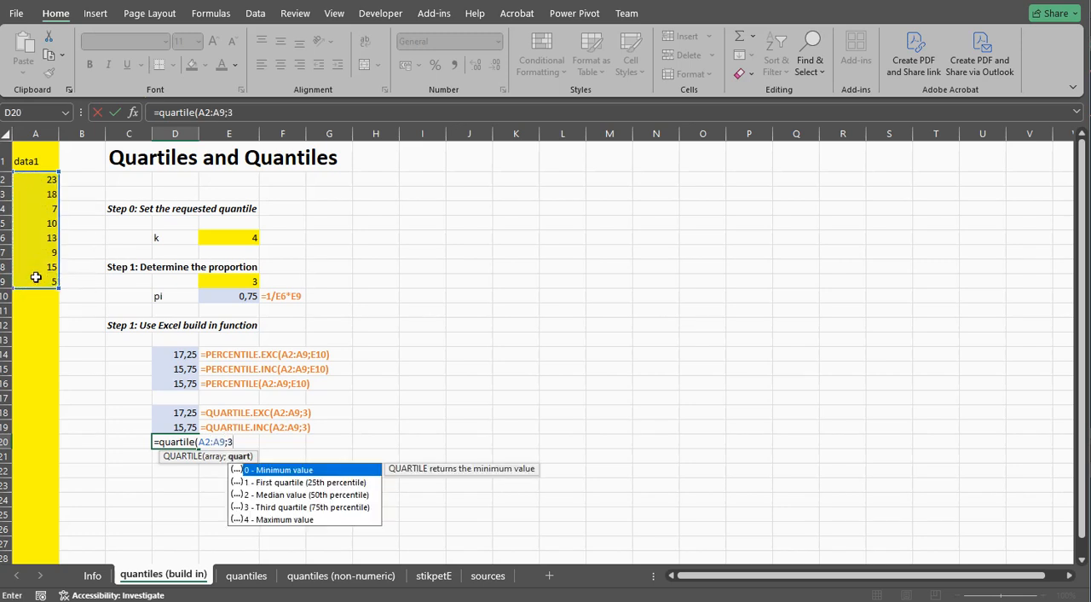
pyautogui.press('Return')
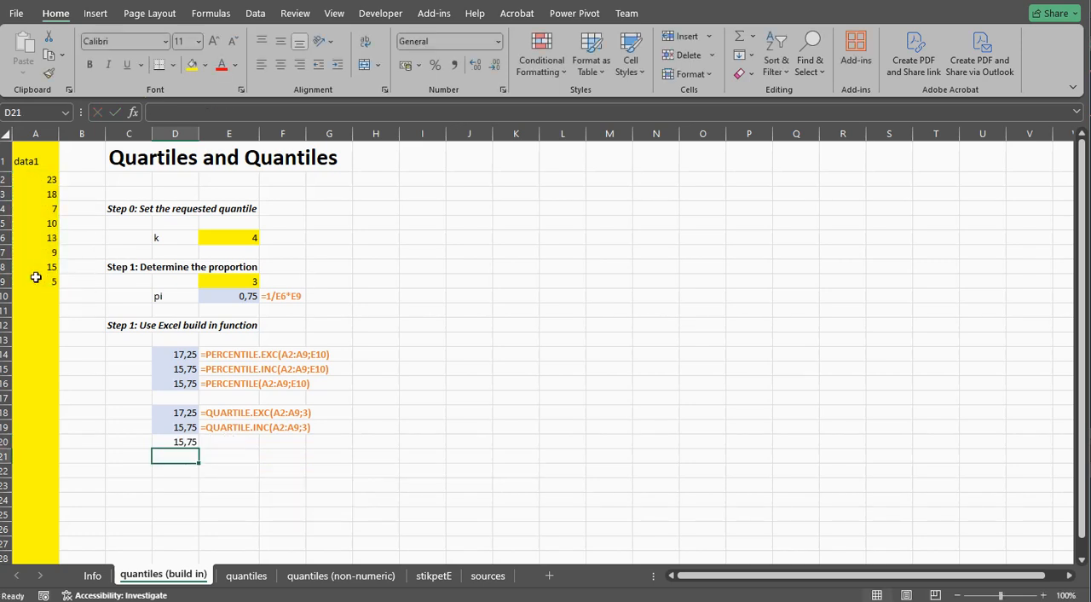
# Copy the formula-text display from E19 into E20 beside the legacy result
pyautogui.press('Up')
pyautogui.press('Right')
pyautogui.press('Up')
pyautogui.hotkey('ctrl', 'c')
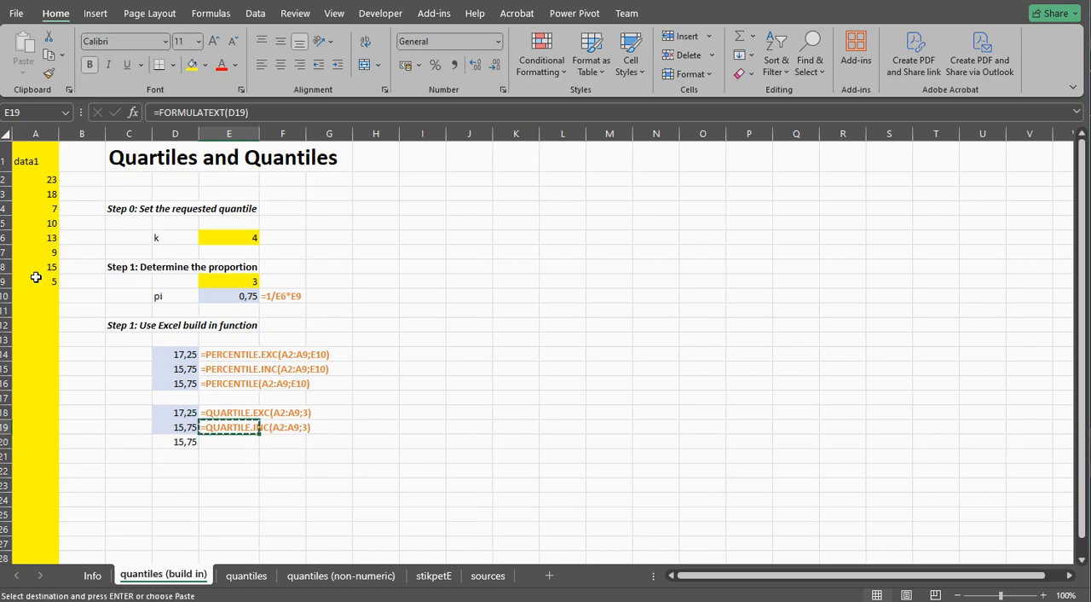
pyautogui.press('Down')
pyautogui.hotkey('ctrl', 'v')
pyautogui.press('Down')
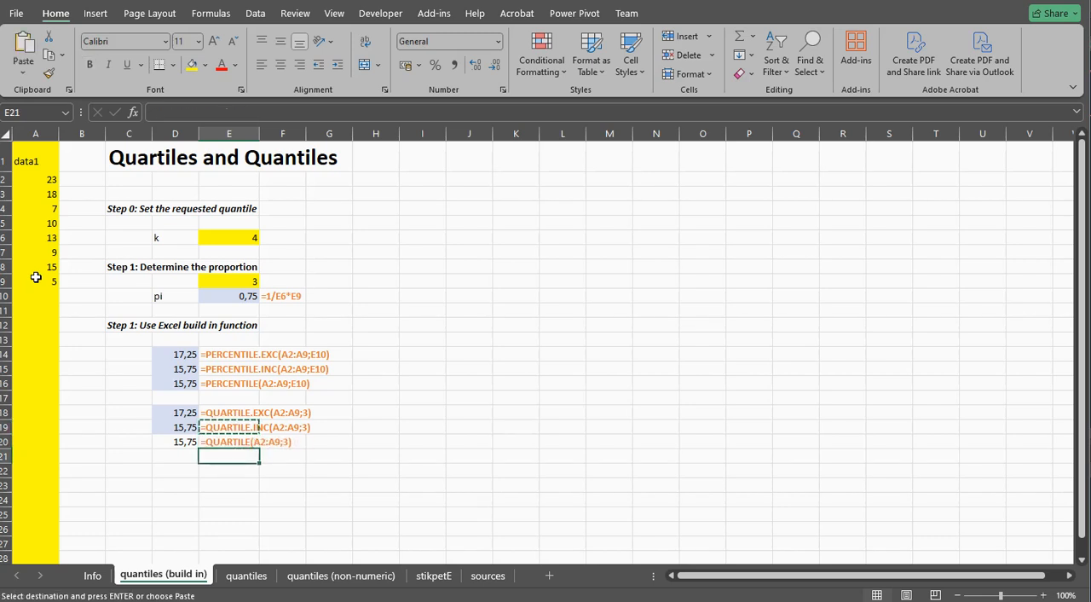
# Set E9 to 2 and D18's QUARTILE.EXC quart to 2, both giving 11,5
pyautogui.click(207, 280)
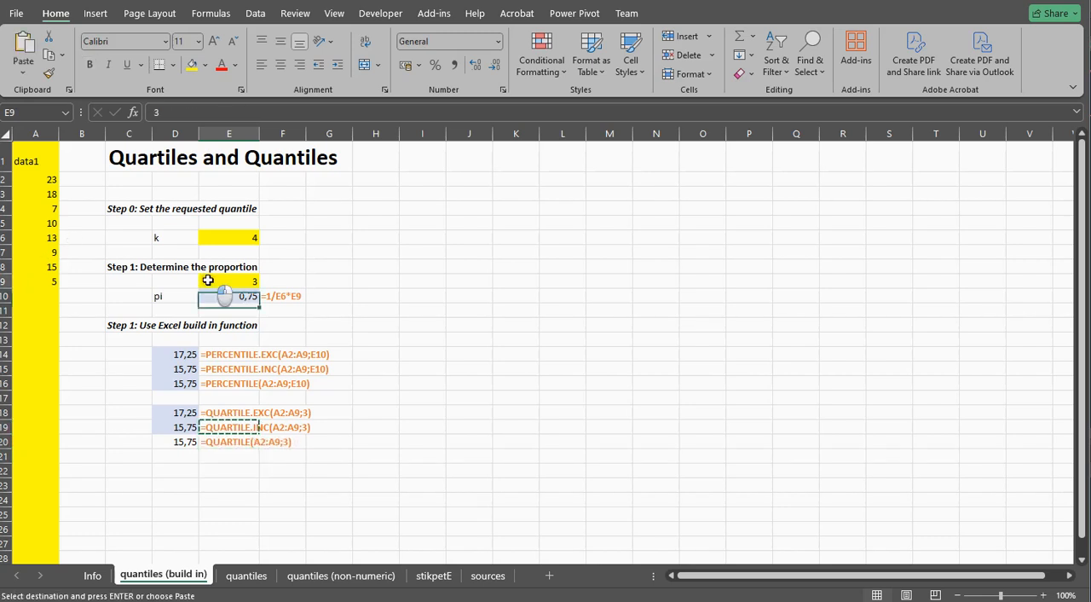
pyautogui.write('2')
pyautogui.press('Return')
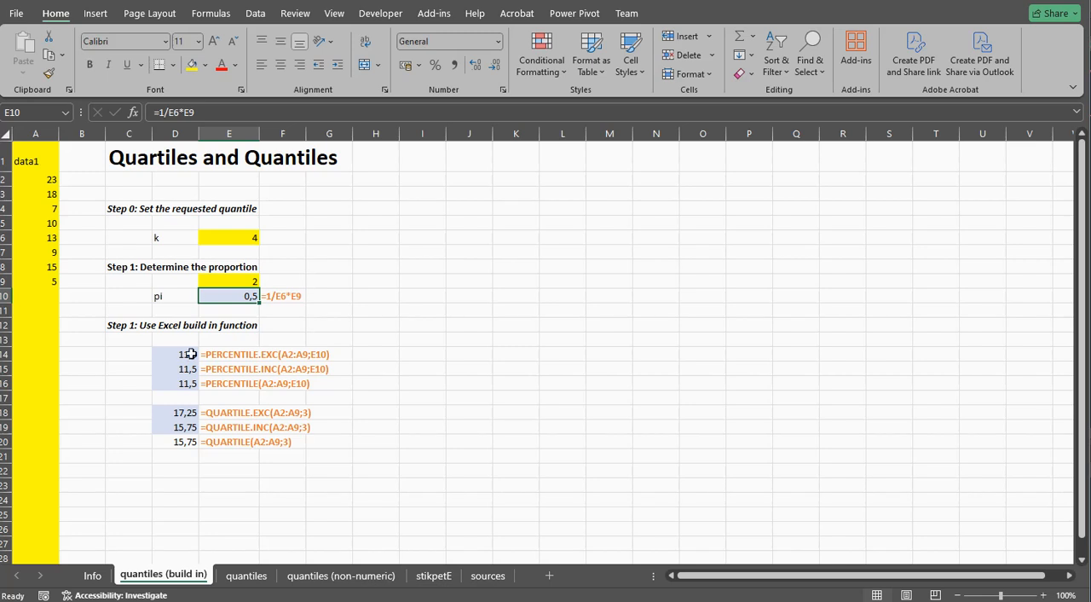
pyautogui.doubleClick(176, 414)
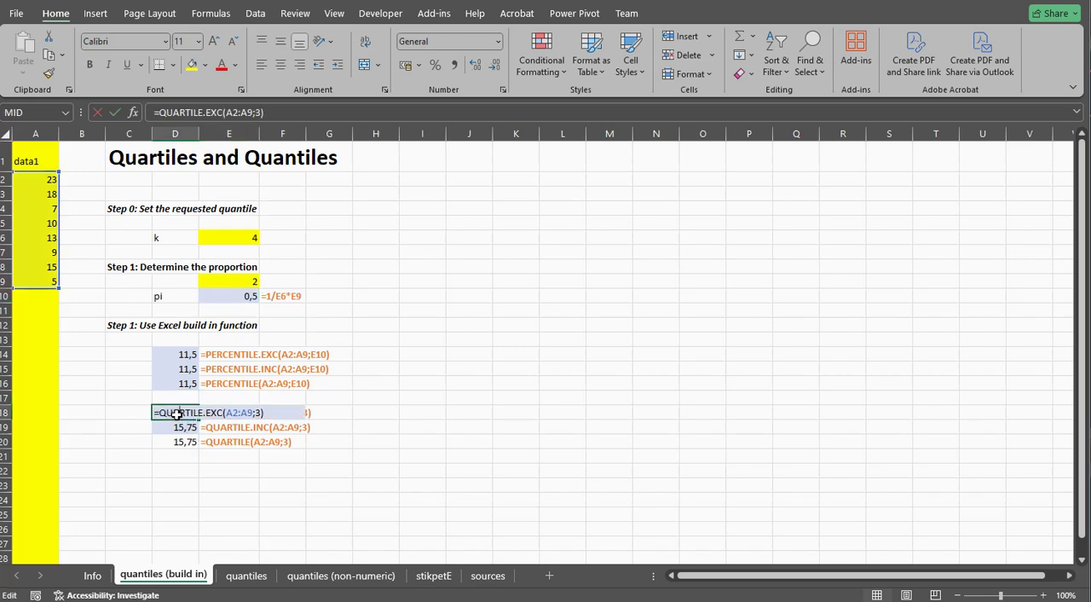
pyautogui.doubleClick(257, 413)
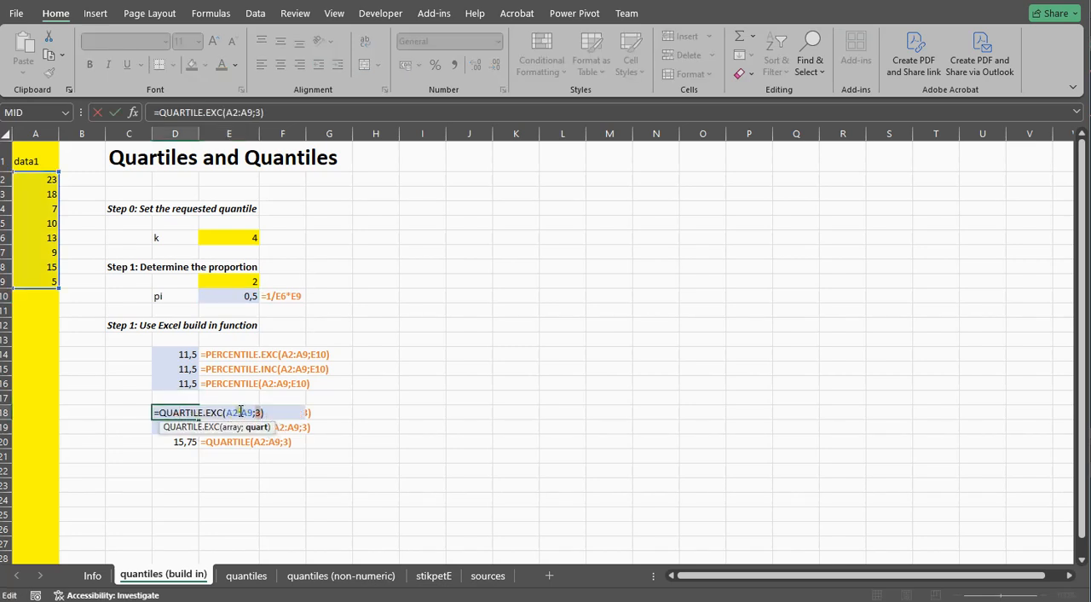
pyautogui.write('2')
pyautogui.press('Return')
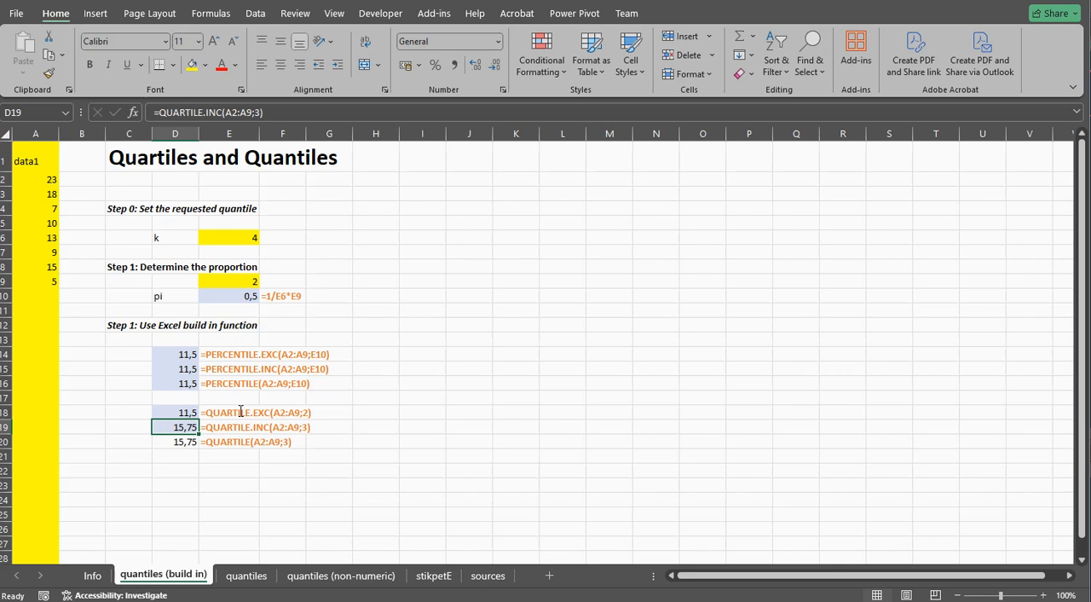
# Set E9 back to 1 so pi is 0,25 and check D14's PERCENTILE.EXC result of 7,5
pyautogui.click(230, 297)
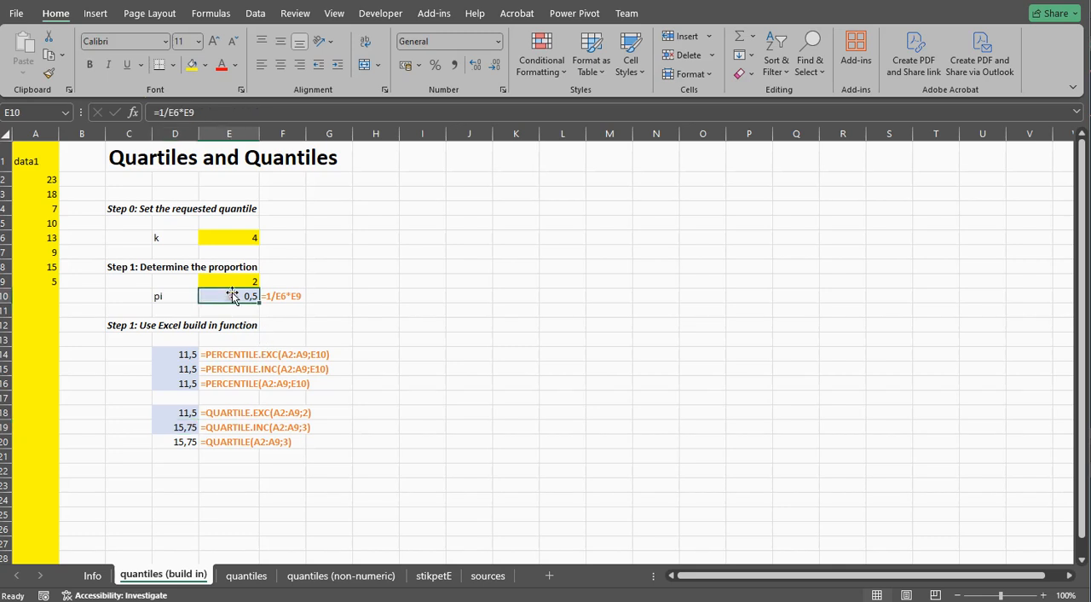
pyautogui.click(229, 282)
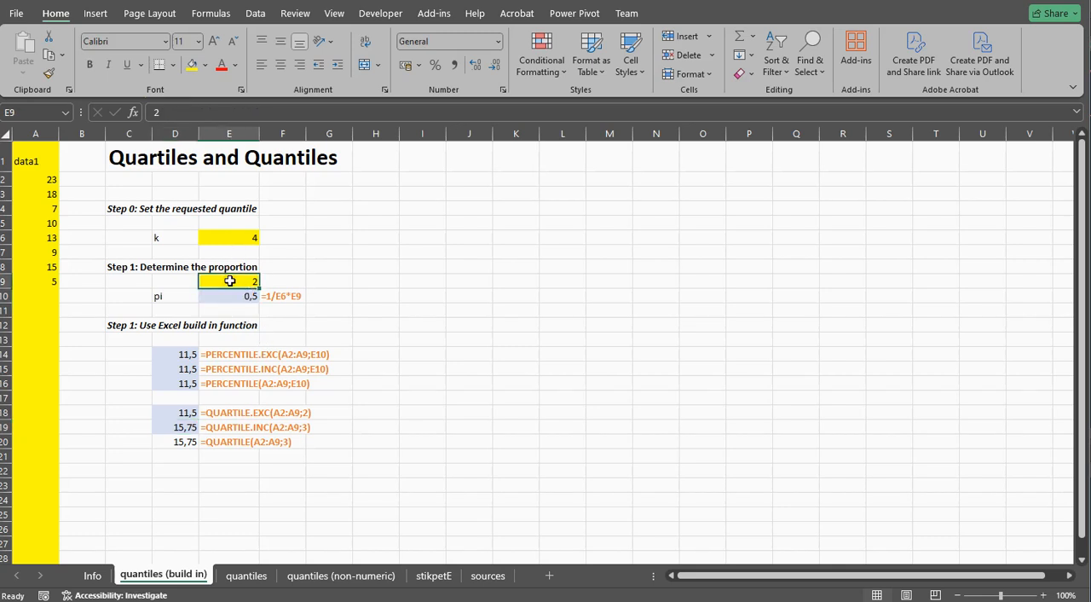
pyautogui.write('1')
pyautogui.press('Return')
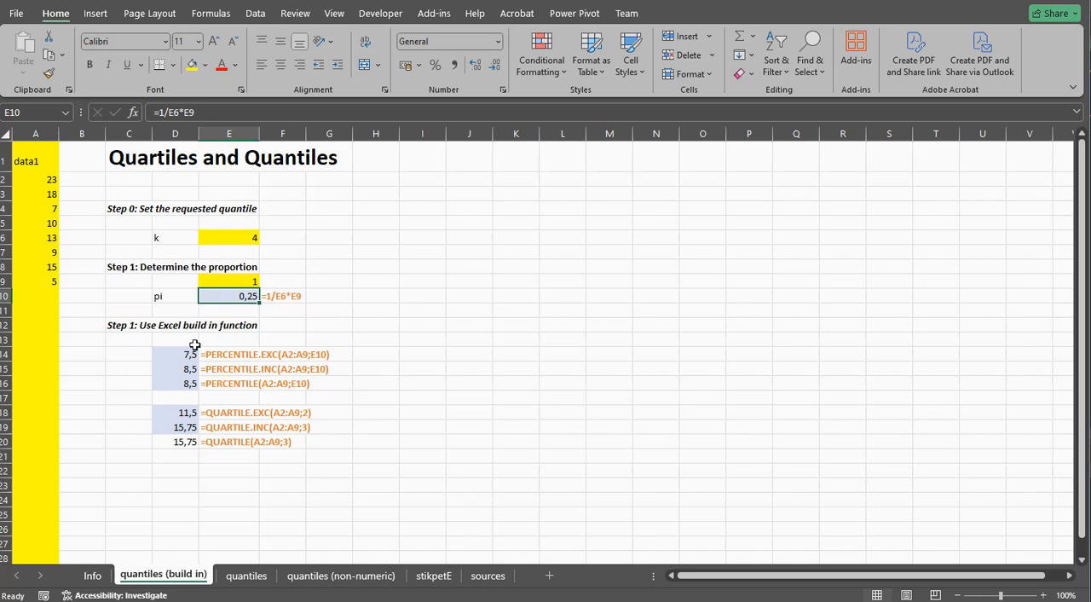
pyautogui.click(183, 369)
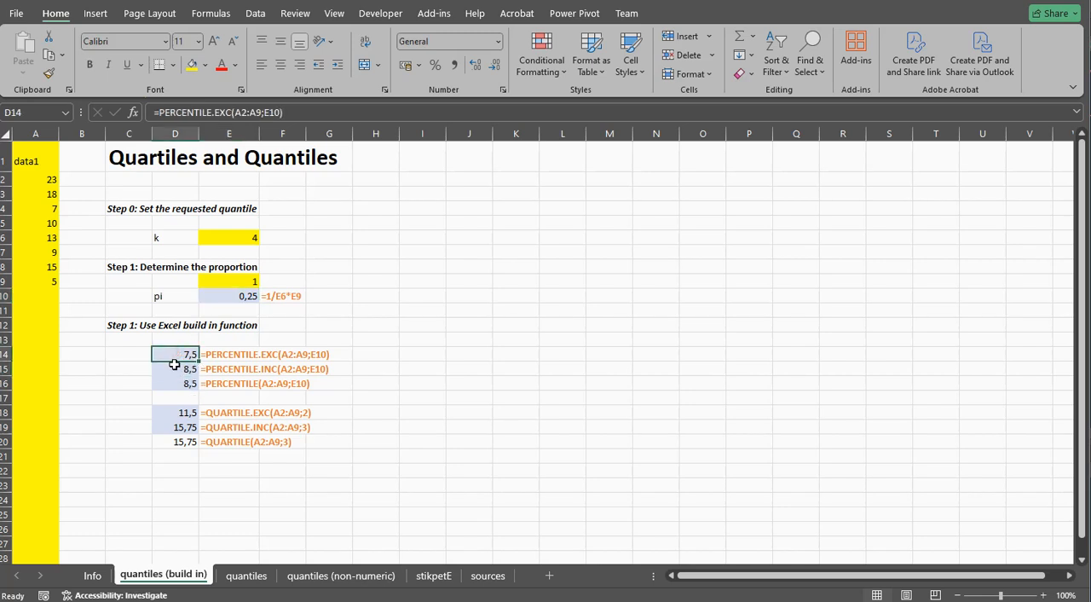